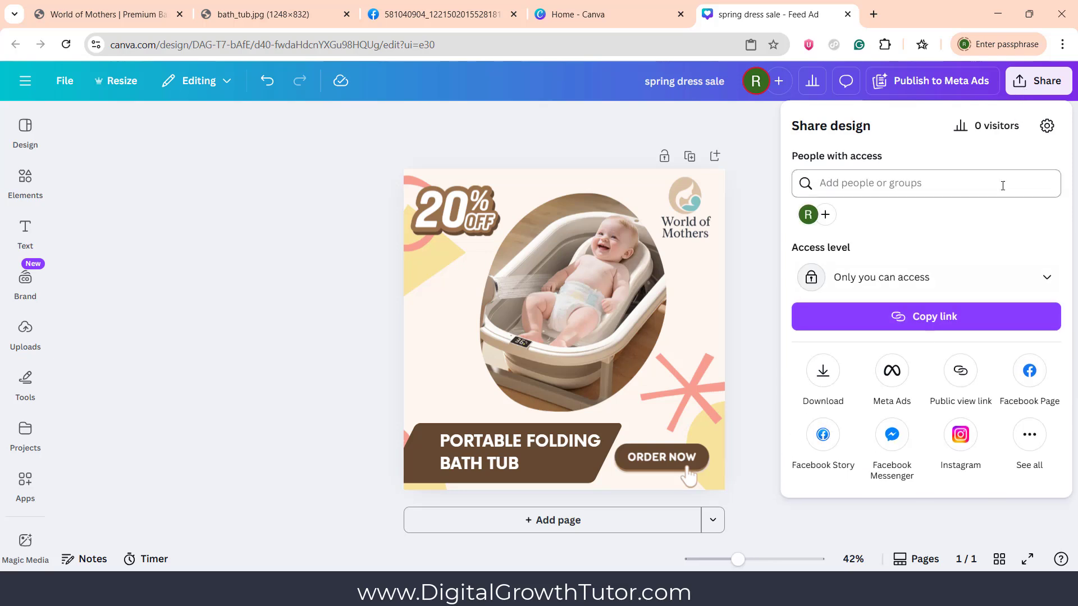
Step: Open the download options for the finished bath tub ad
click(823, 373)
click(947, 393)
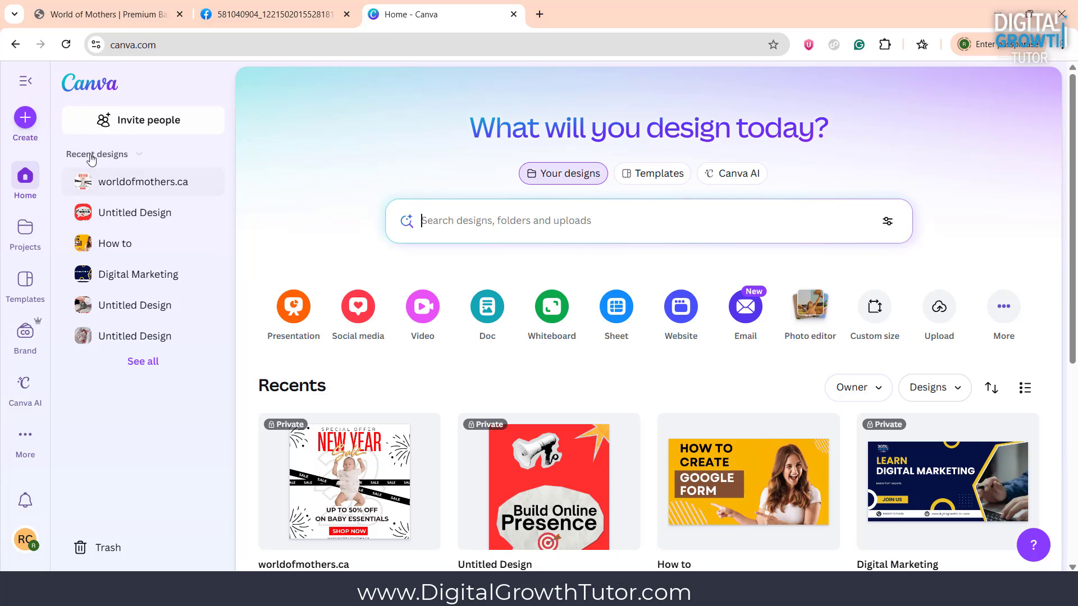
Step: Search the design types for "facebook ads" and create a blank Facebook Feed Ad
click(26, 119)
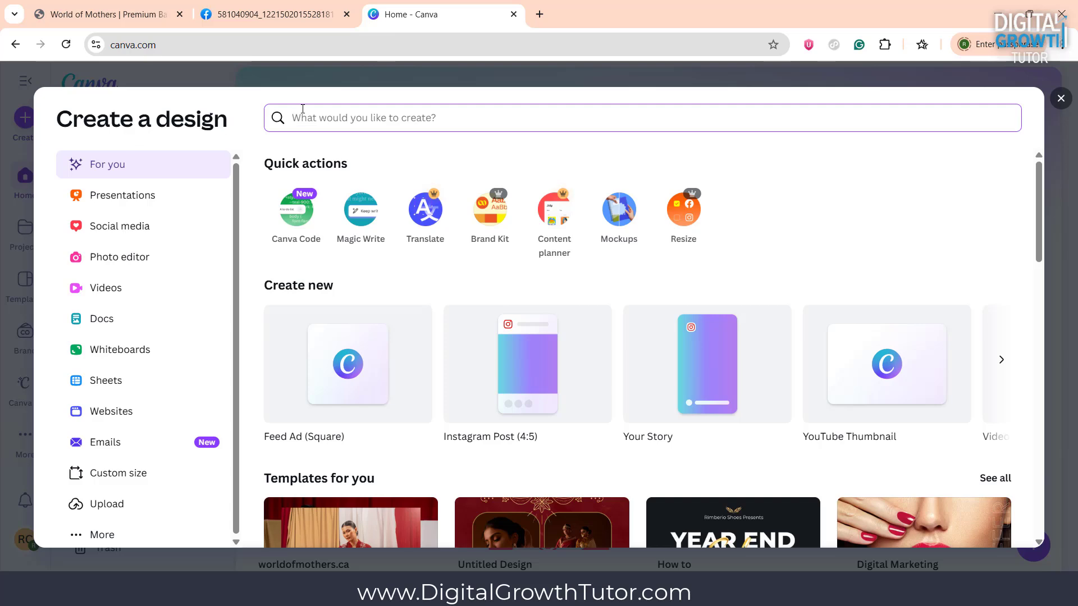
text(facebook ads)
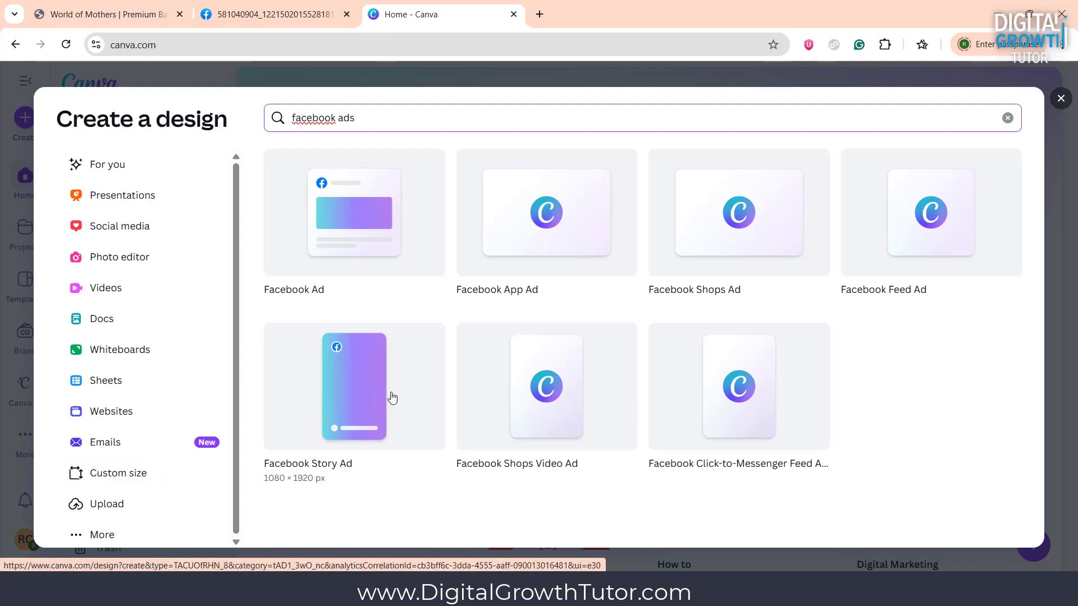
click(927, 235)
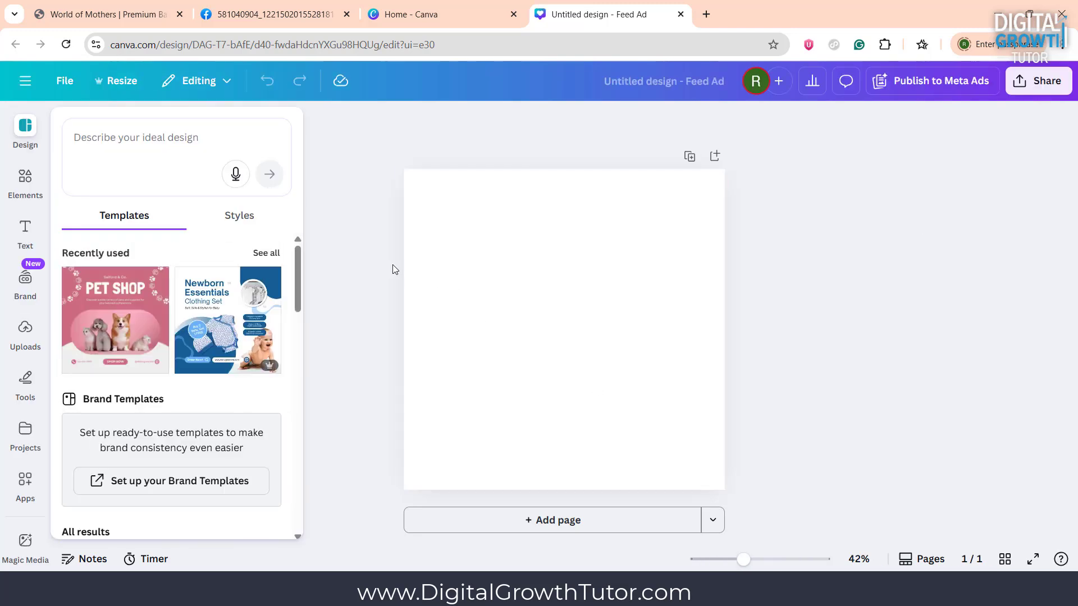
Step: Search the templates for "baby" and apply the blue and orange "Newborn Essentials Clothing" template
click(181, 138)
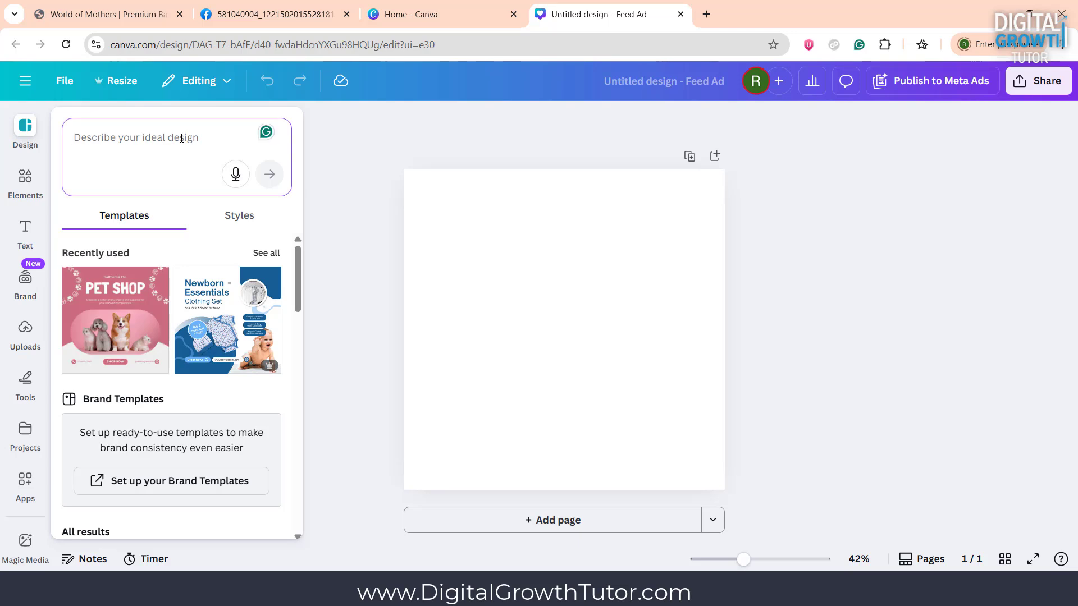
text(baby)
key(Return)
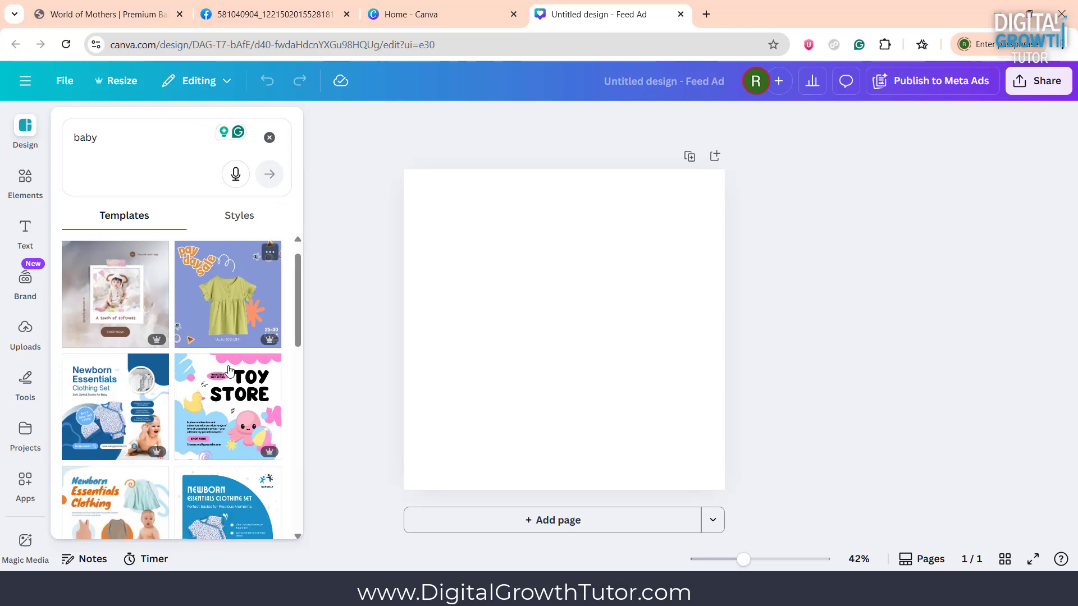
scroll(225, 367, down, 2)
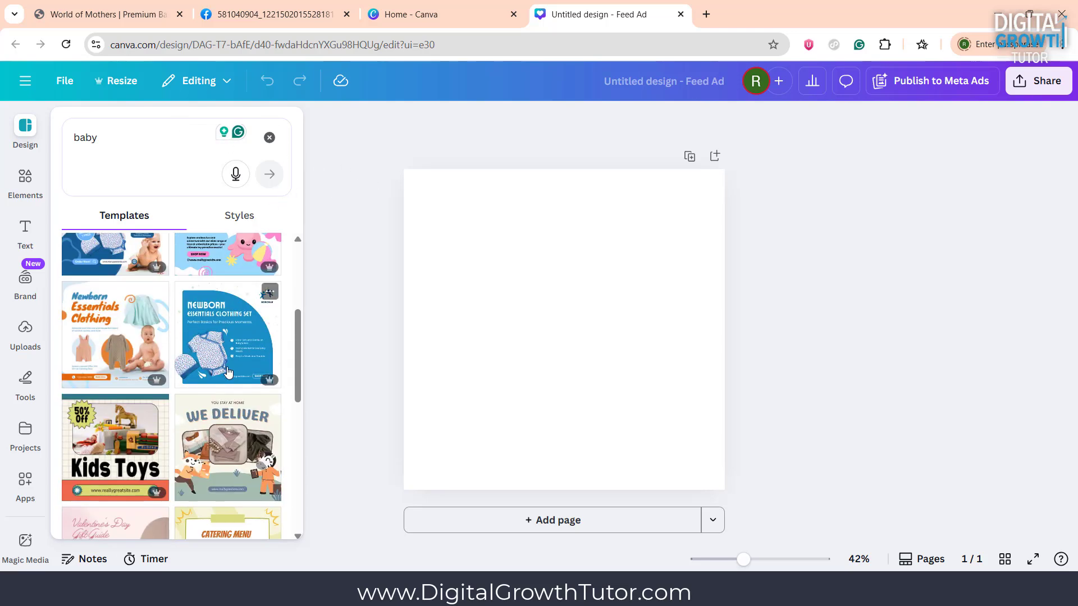
click(128, 352)
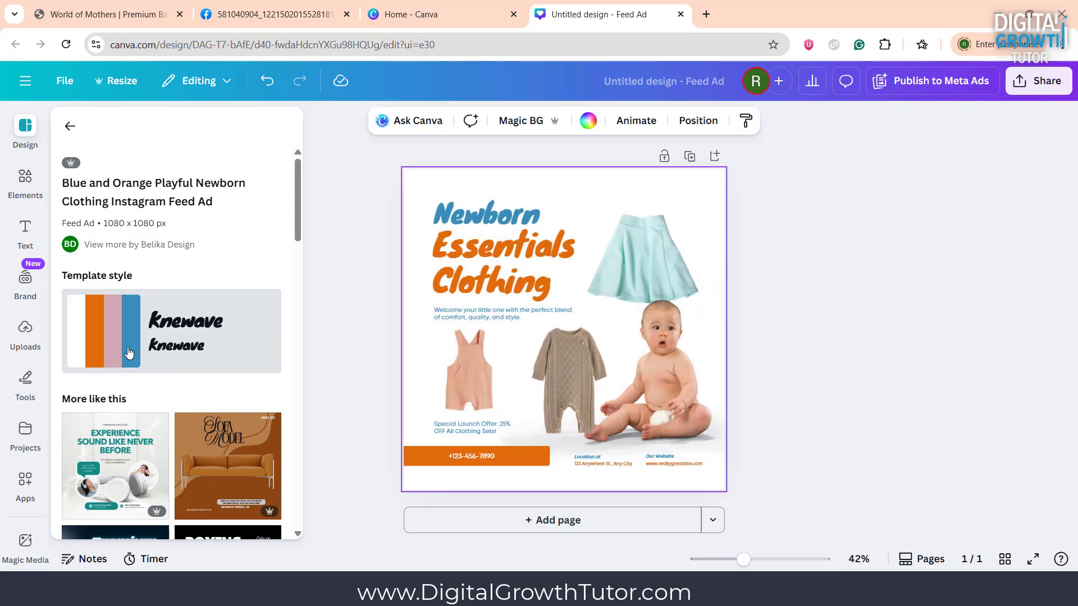
Step: Replace the applied template with the similar "spring dress sale" one and browse further alternatives
scroll(159, 398, down, 8)
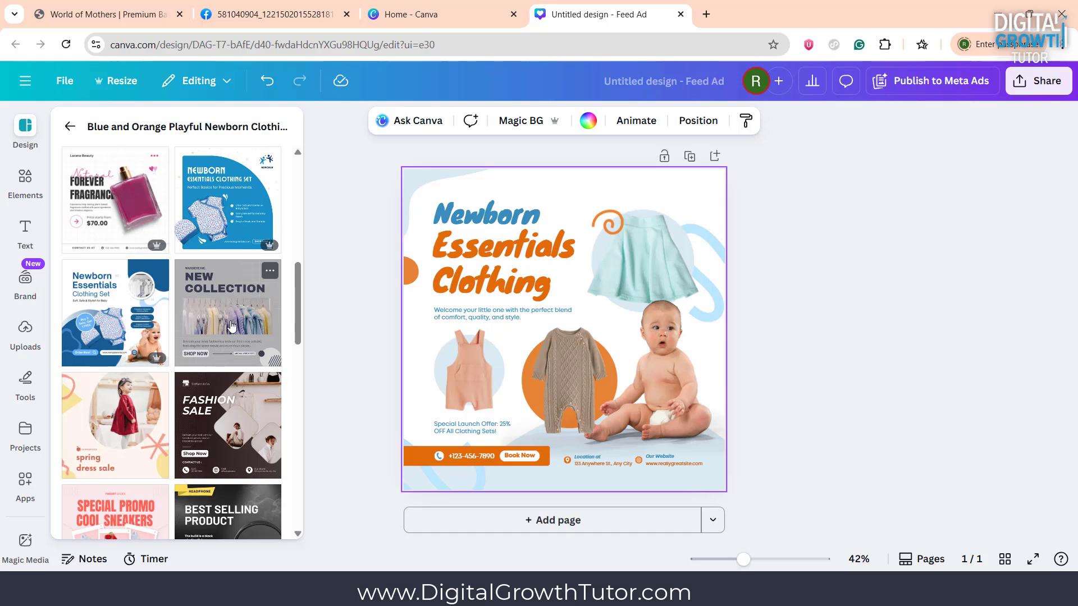
scroll(232, 325, down, 1)
click(135, 357)
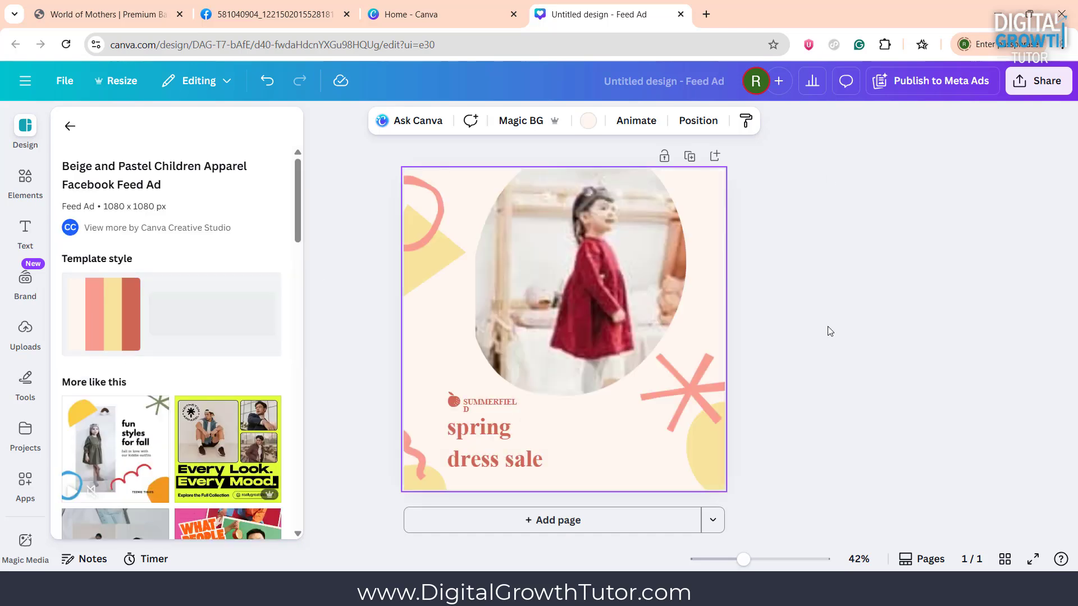
scroll(230, 401, down, 10)
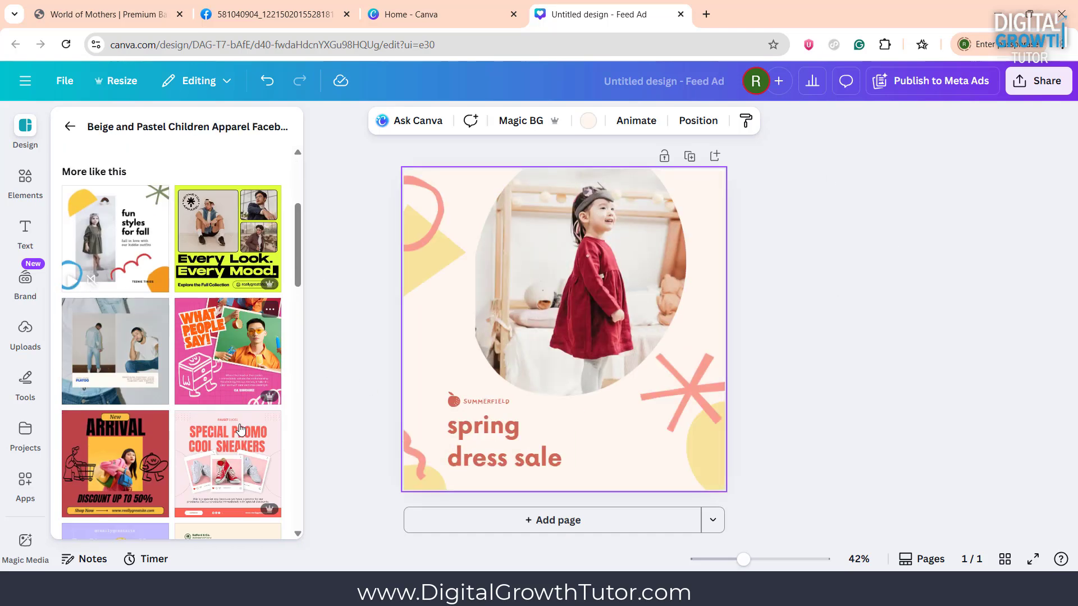
scroll(231, 400, down, 5)
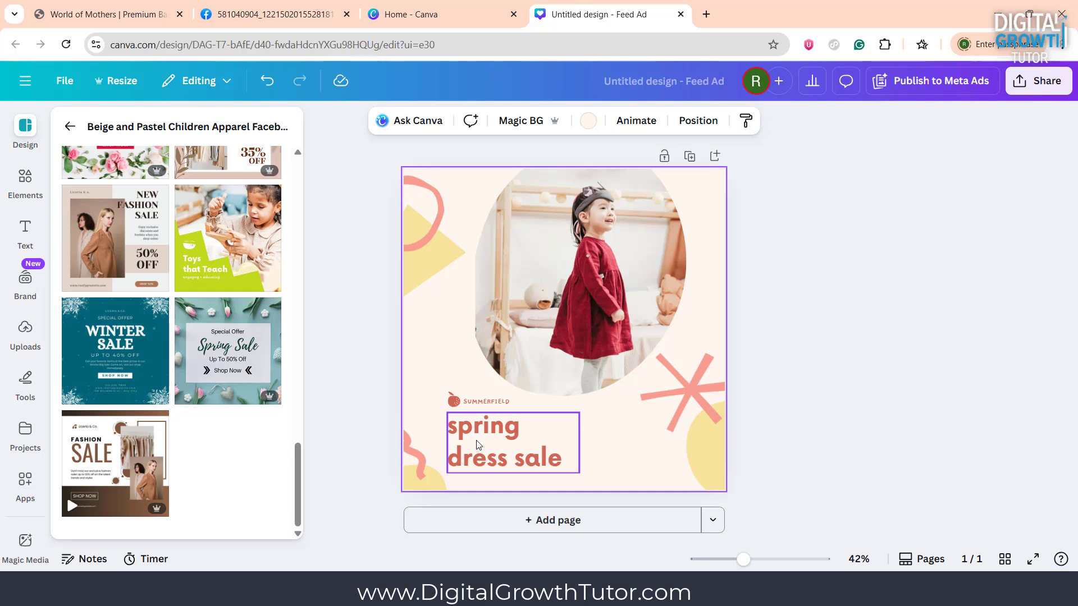
Step: Replace the "spring dress sale" heading with the copied text "Portable Folding Bath Tub" and widen its box to fit two lines
click(490, 422)
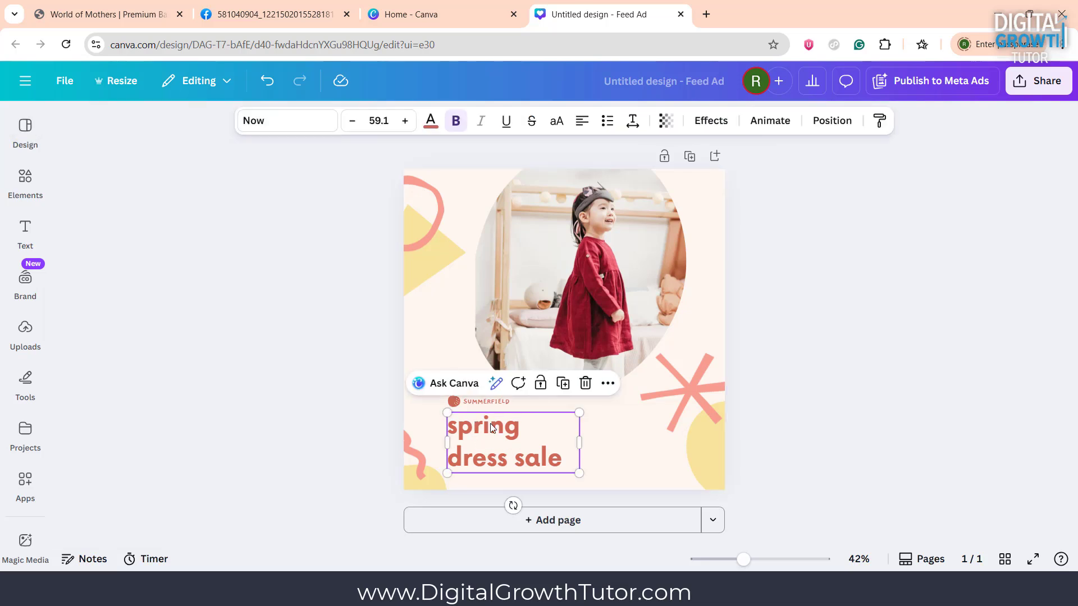
double_click(497, 432)
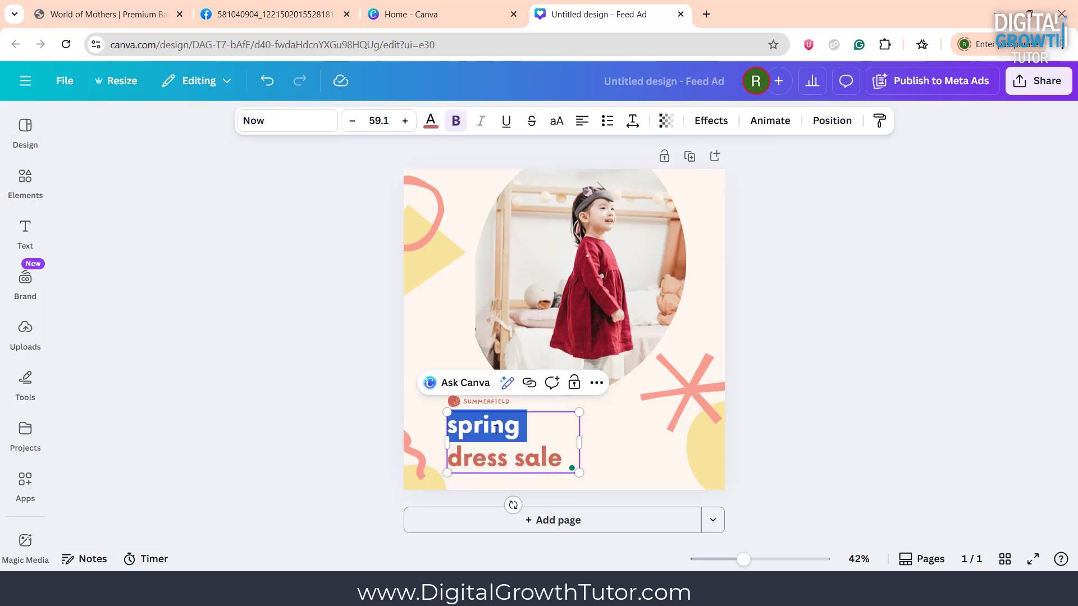
key(ctrl+a)
right_click(466, 438)
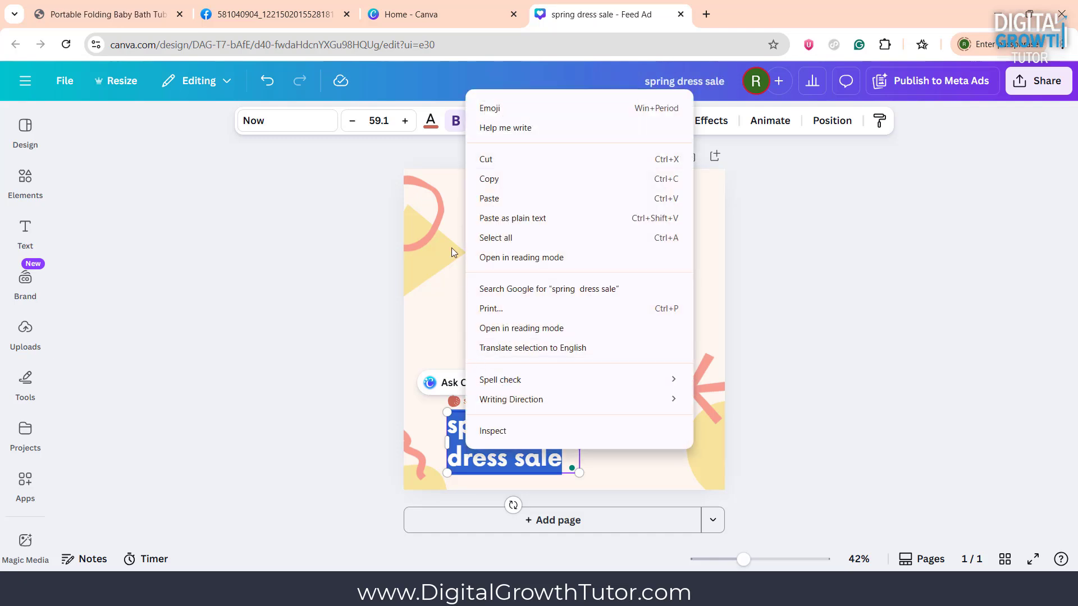
click(480, 198)
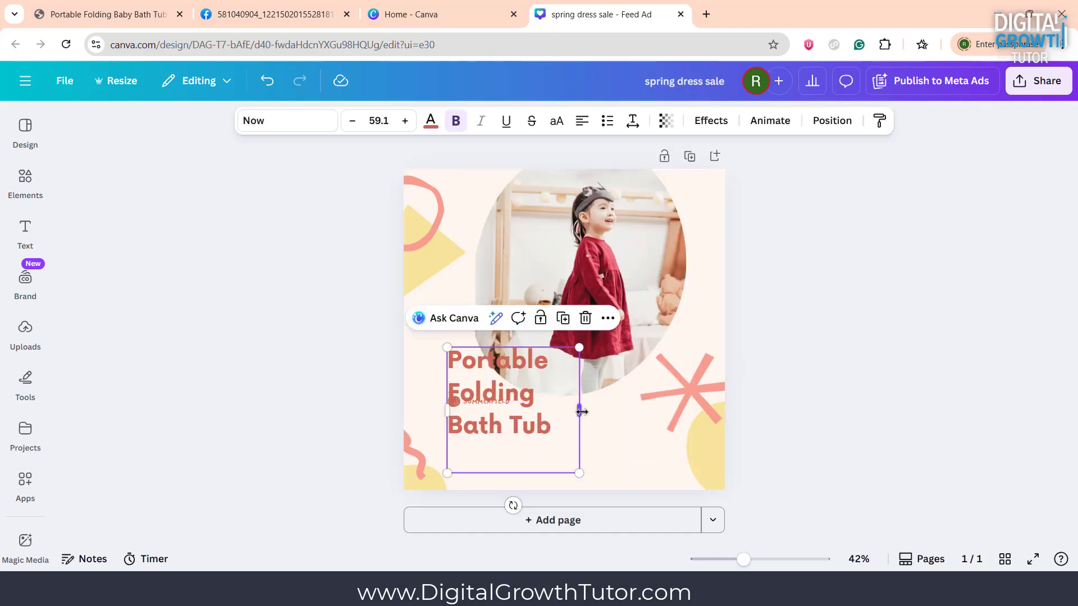
drag(579, 410, 699, 400)
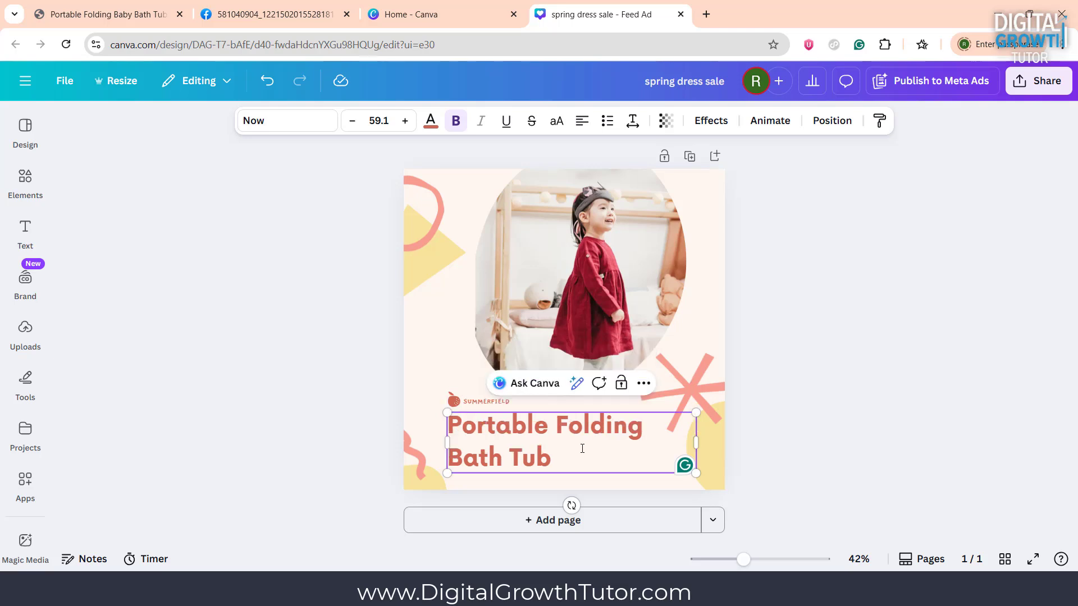
click(783, 423)
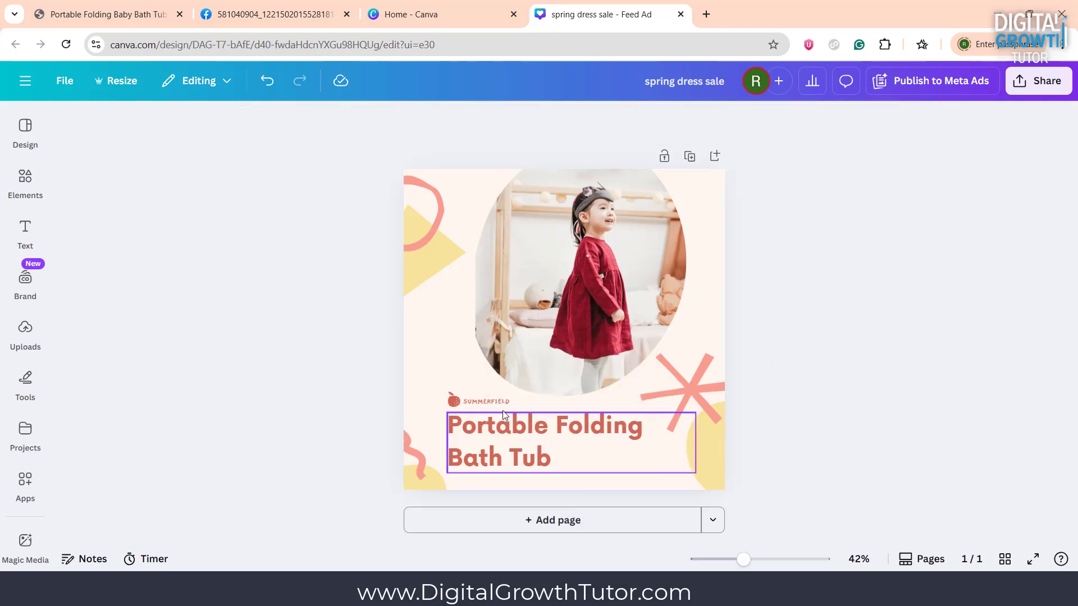
Step: Delete the SUMMERFIELD logo group above the heading
click(491, 402)
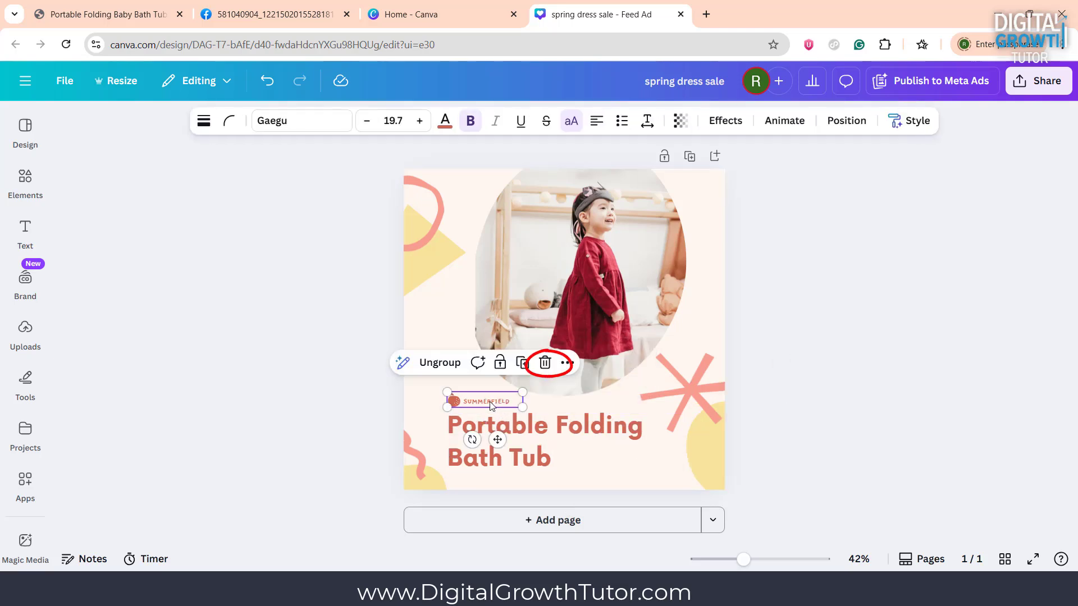
key(Delete)
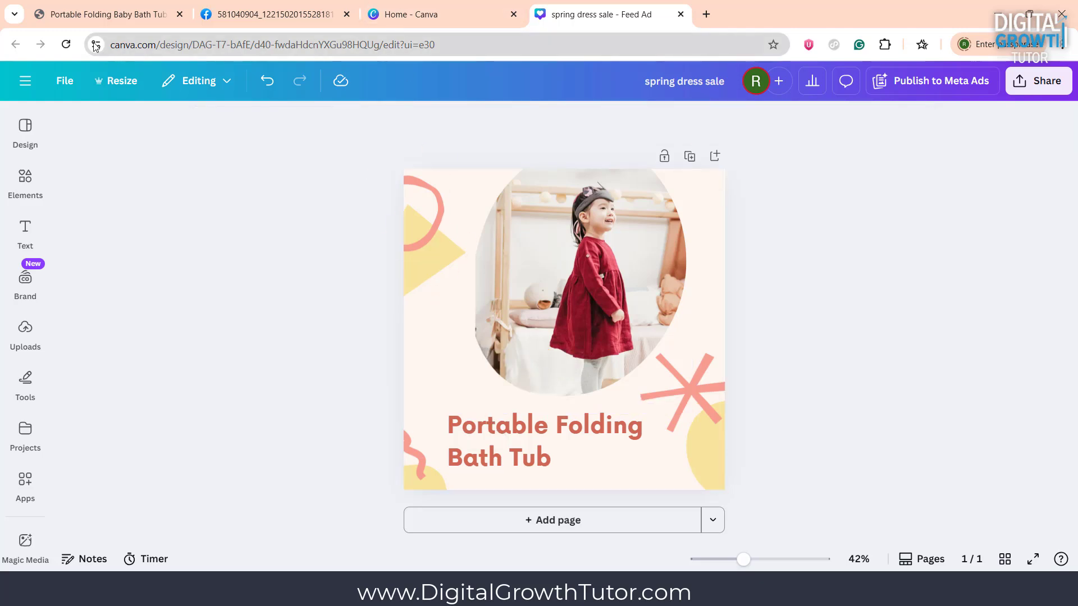
Step: Copy the World of Mothers logo image from its browser page and paste it into the ad design
click(87, 16)
click(268, 5)
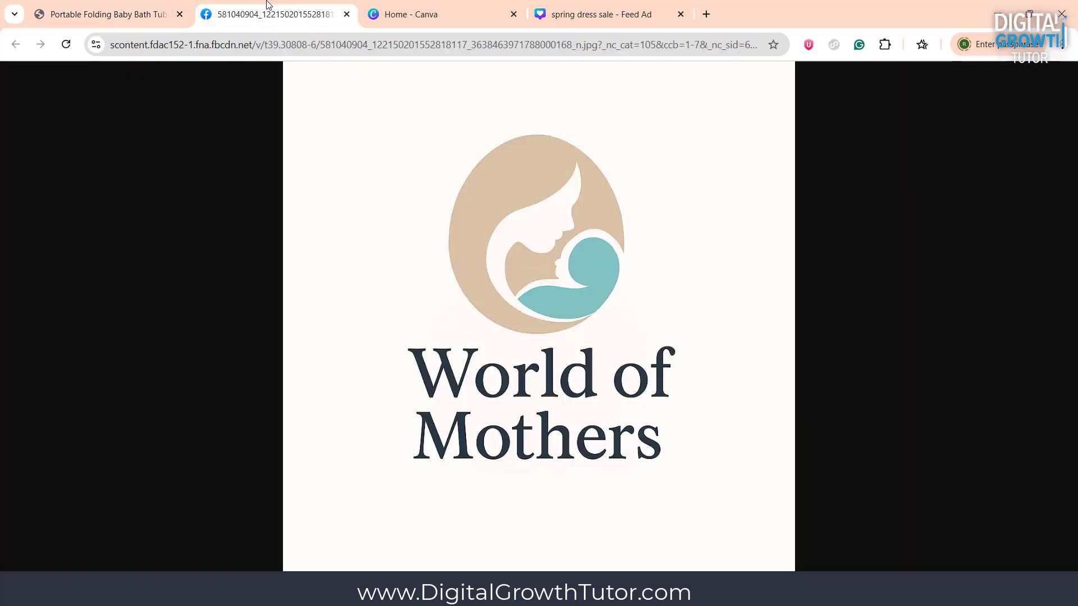
right_click(510, 272)
click(568, 329)
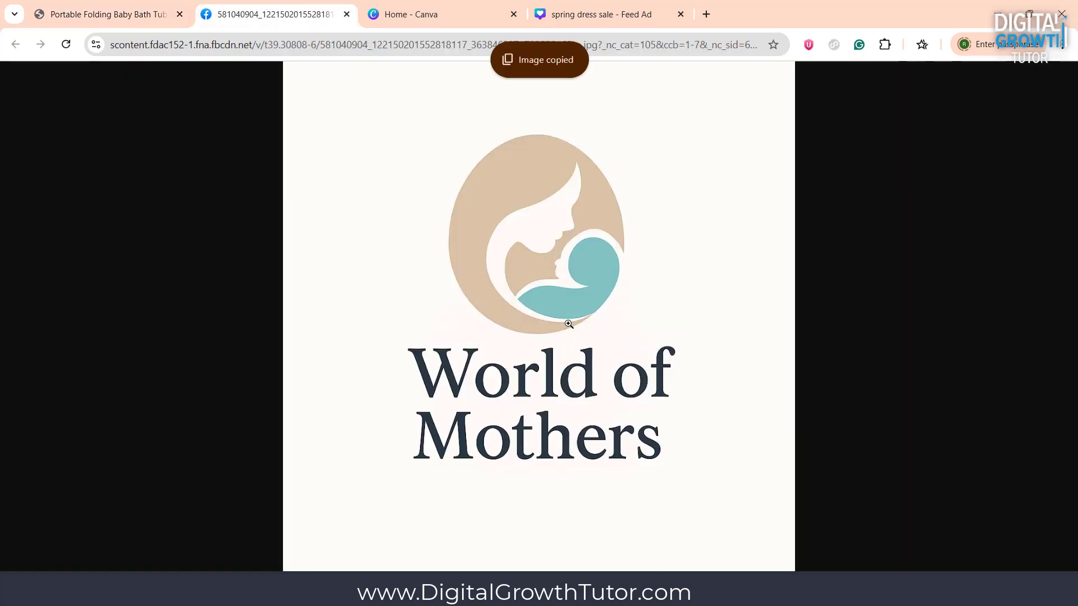
click(586, 17)
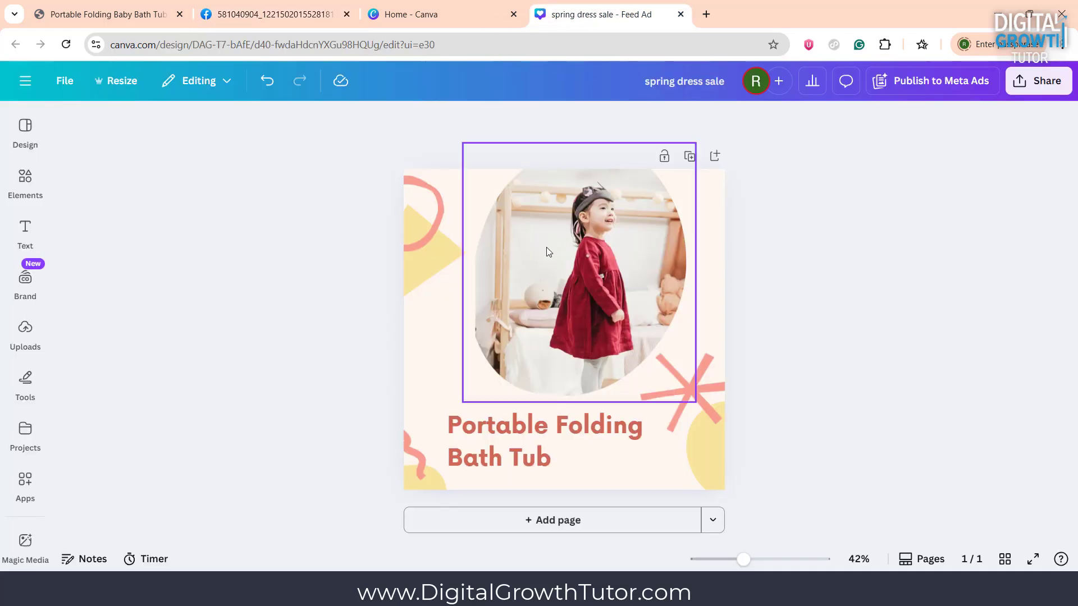
click(465, 330)
right_click(455, 330)
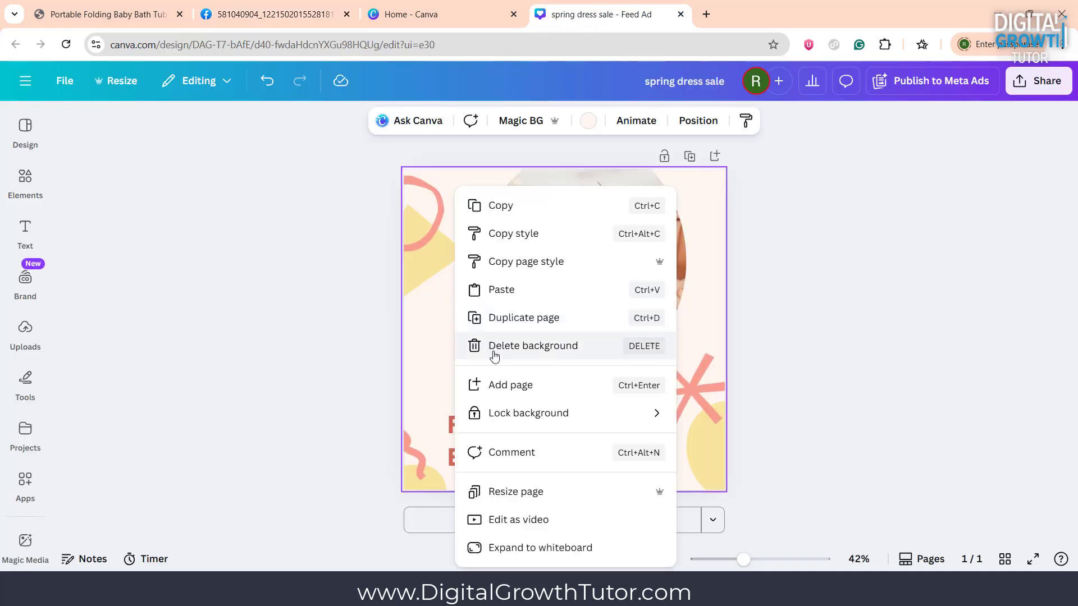
click(505, 293)
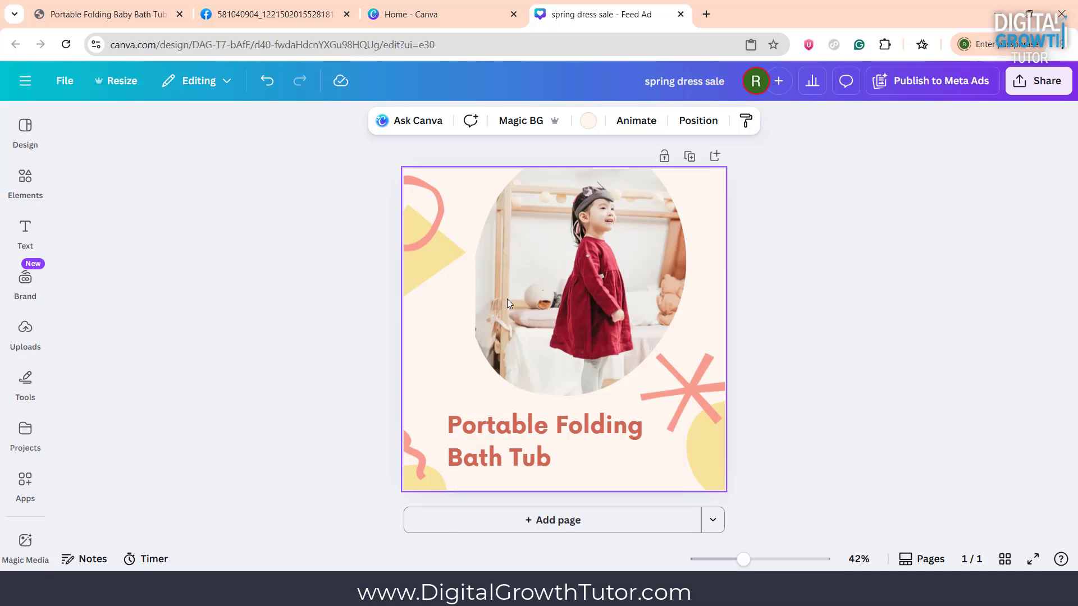
click(832, 339)
drag(645, 348, 517, 361)
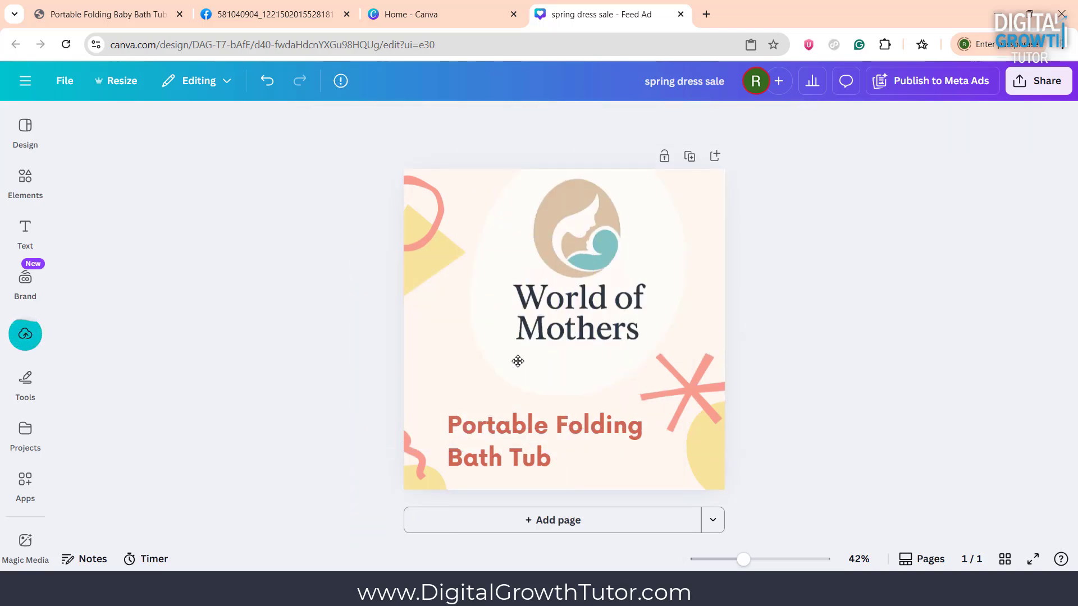
key(ctrl+z)
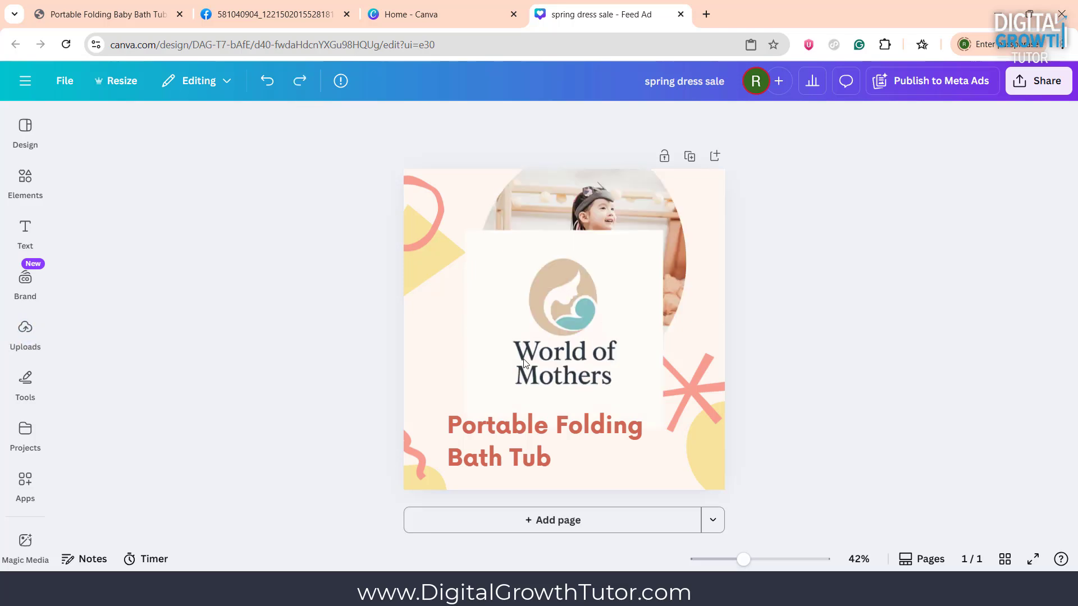
Step: Move the pasted logo to the ad's lower-left corner and remove its background
click(539, 325)
drag(528, 311, 423, 384)
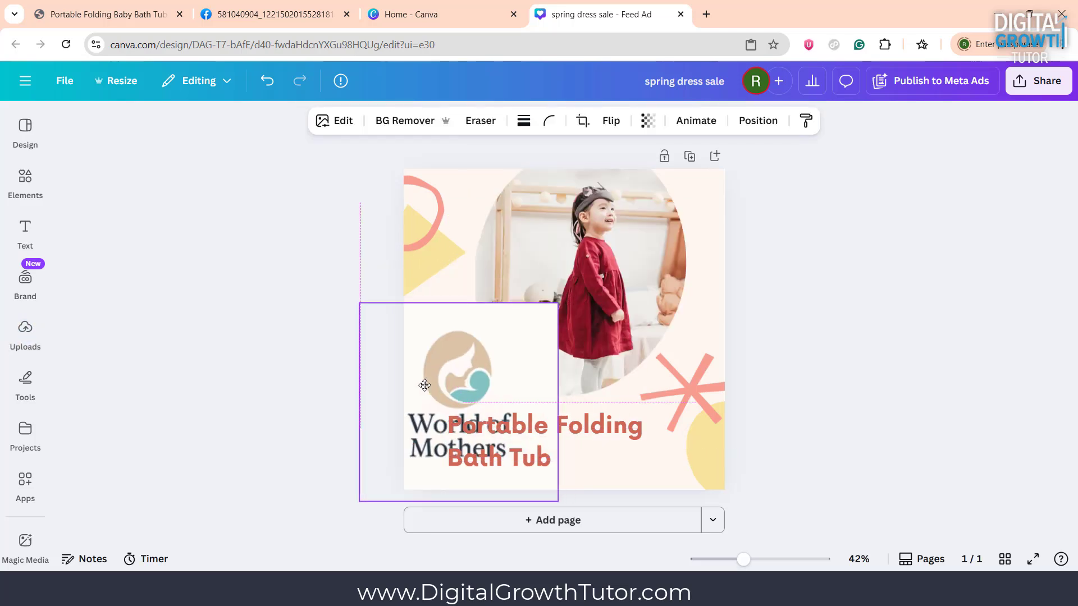
drag(514, 367, 502, 385)
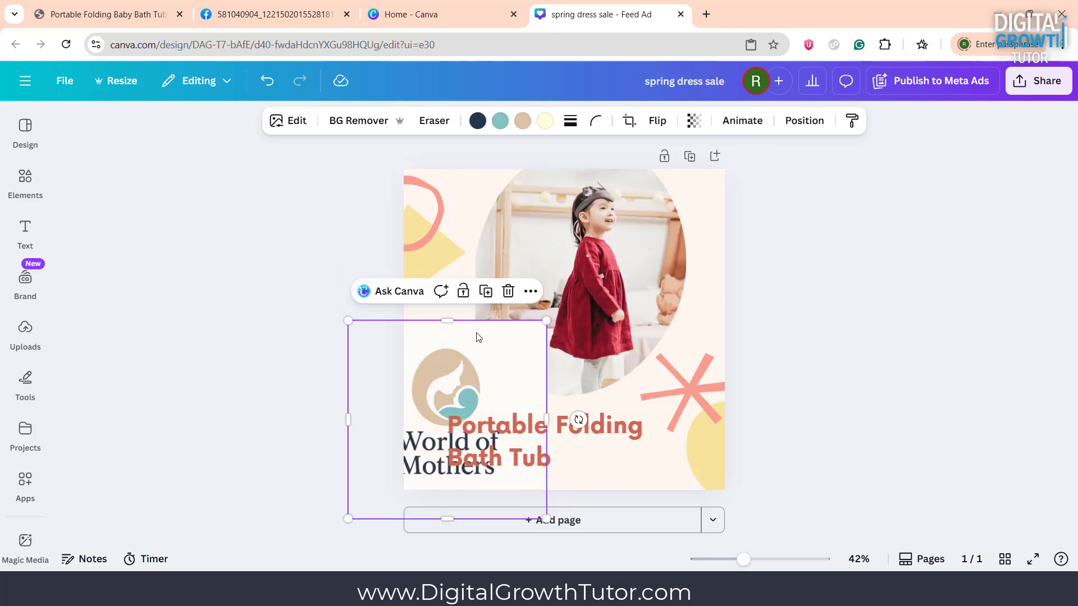
click(341, 128)
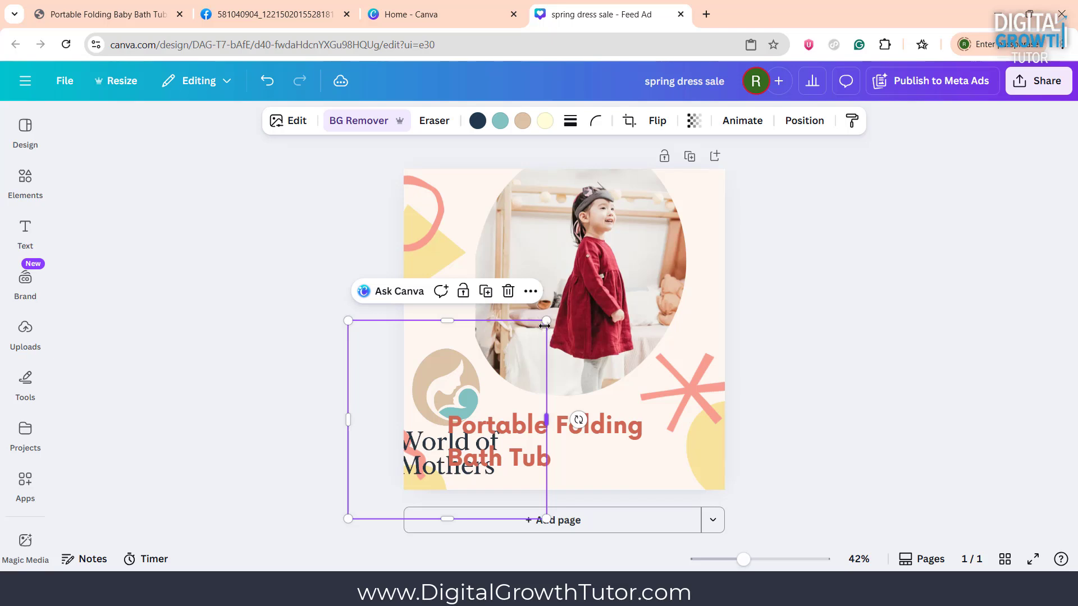
Step: Shrink the logo to fit the ad's lower-left corner and place the heading directly to its right
drag(542, 315, 473, 343)
drag(567, 455, 610, 464)
drag(451, 407, 443, 468)
drag(494, 384, 480, 398)
drag(432, 466, 442, 470)
click(525, 452)
drag(525, 453, 512, 452)
click(787, 363)
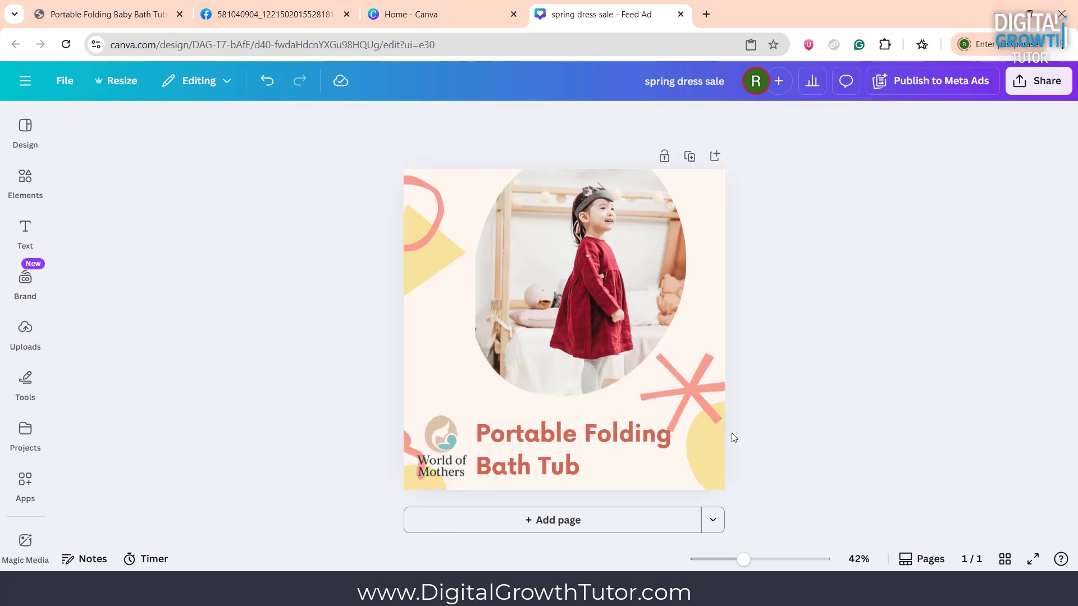
Step: Nudge the heading three large increments to the right to widen its gap from the logo
click(676, 474)
key(shift+Right)
key(shift+Right)
key(shift+Right)
click(774, 418)
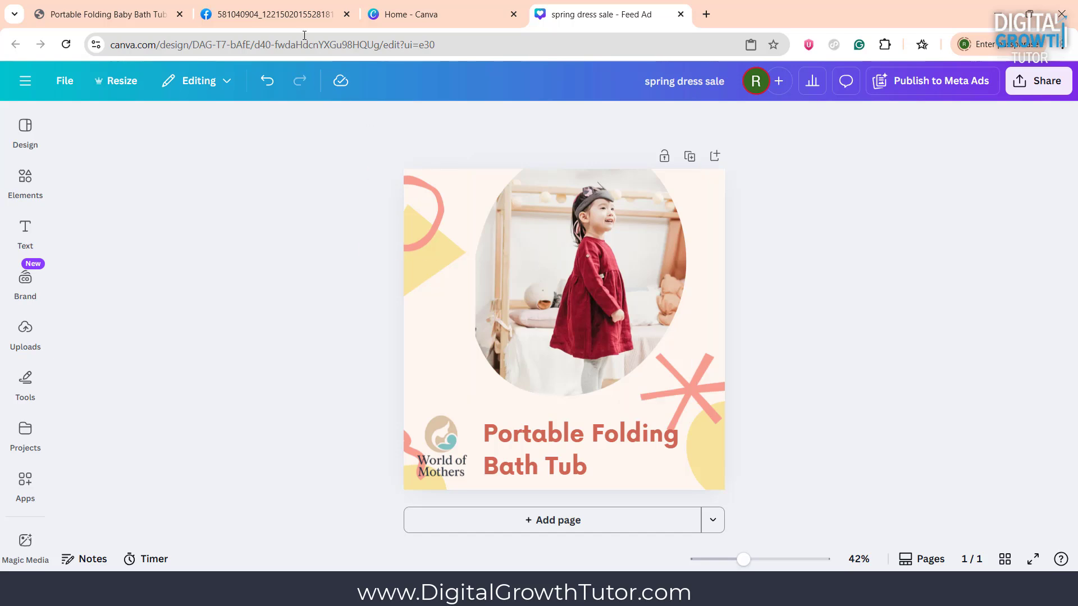
Step: Switch to the bath tub product page and enlarge the photo of the baby in the tub
click(107, 14)
scroll(489, 358, down, 3)
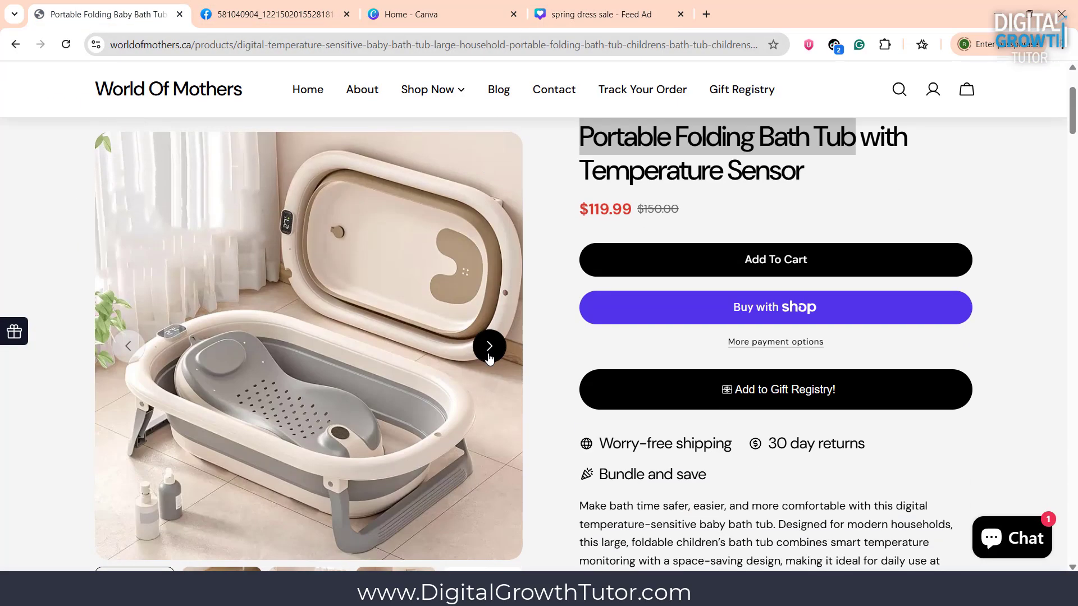
click(489, 346)
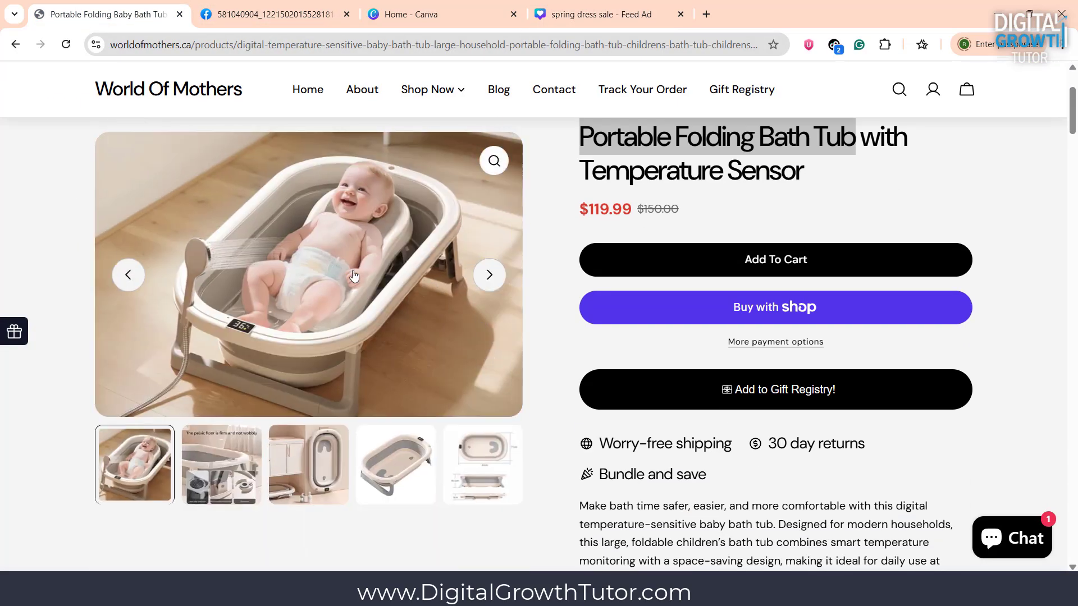
right_click(353, 250)
click(309, 258)
click(310, 258)
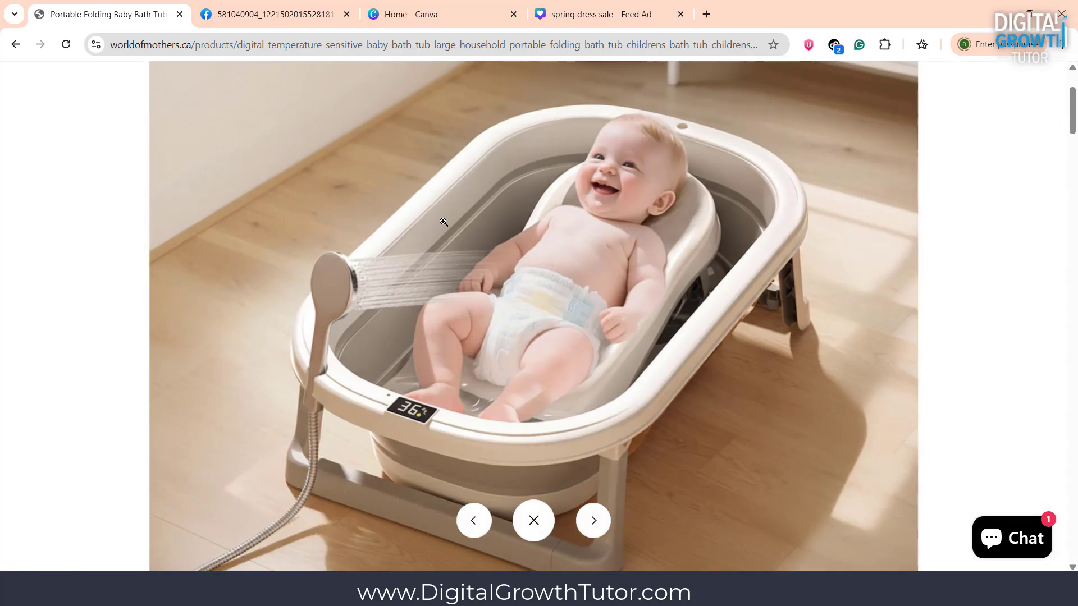
Step: Open the bath tub photo in a separate browser tab and copy the image
right_click(443, 222)
click(516, 240)
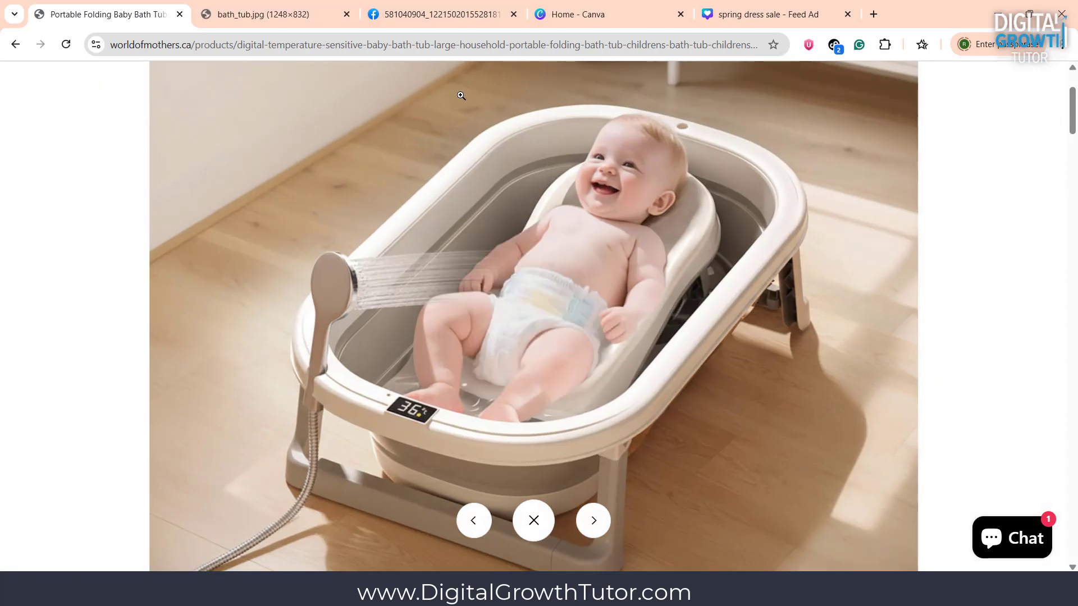
click(289, 26)
right_click(445, 308)
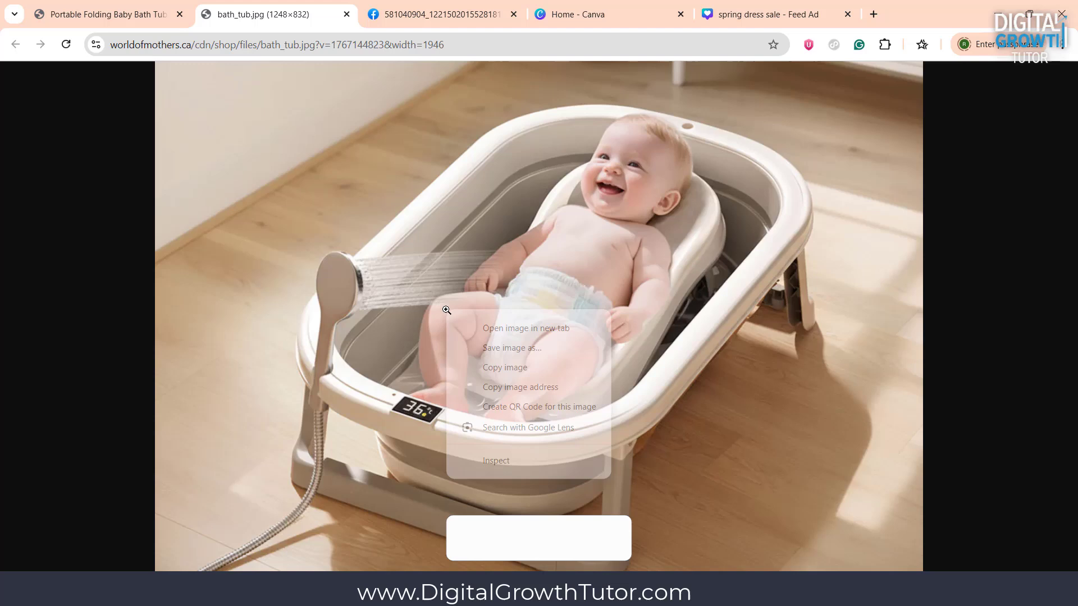
click(504, 367)
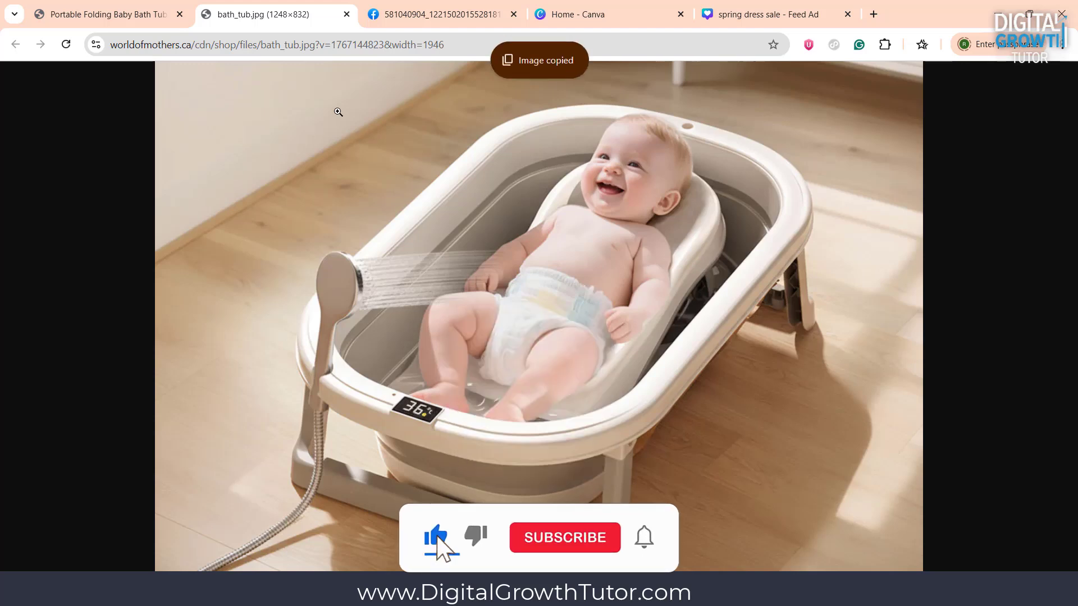
Step: Switch to the Canva ad, paste the bath tub photo, enlarge it and fill the oval frame with it in place of the girl's photo
click(726, 21)
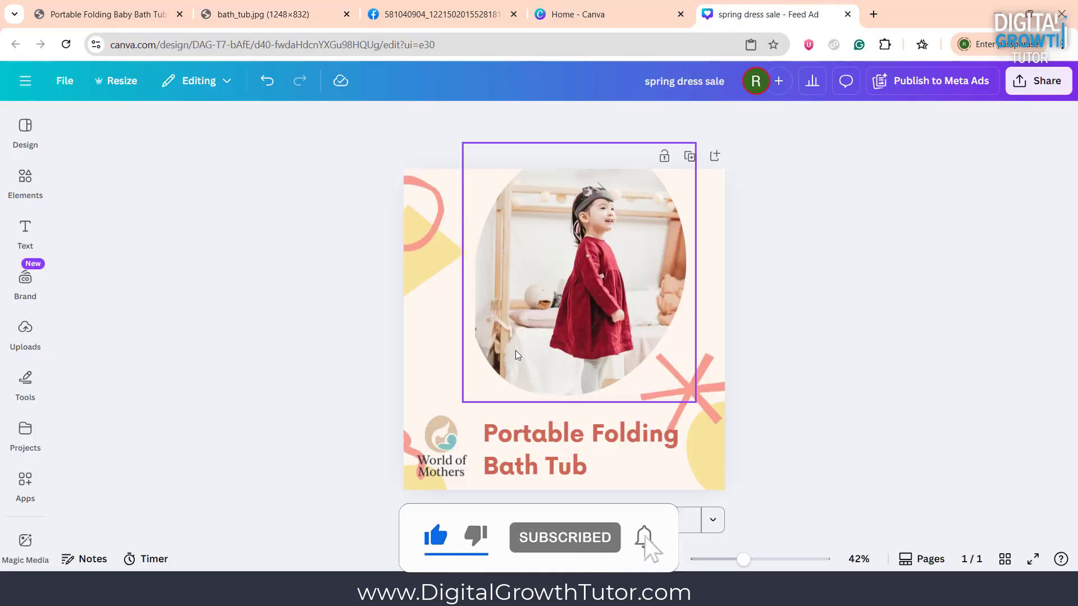
click(428, 356)
right_click(428, 356)
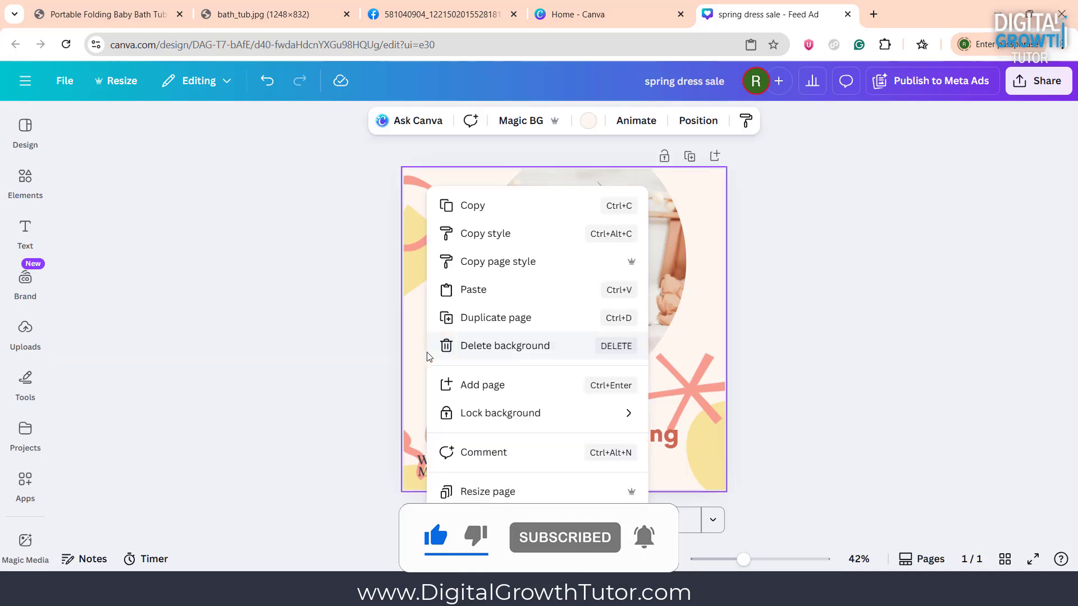
click(456, 289)
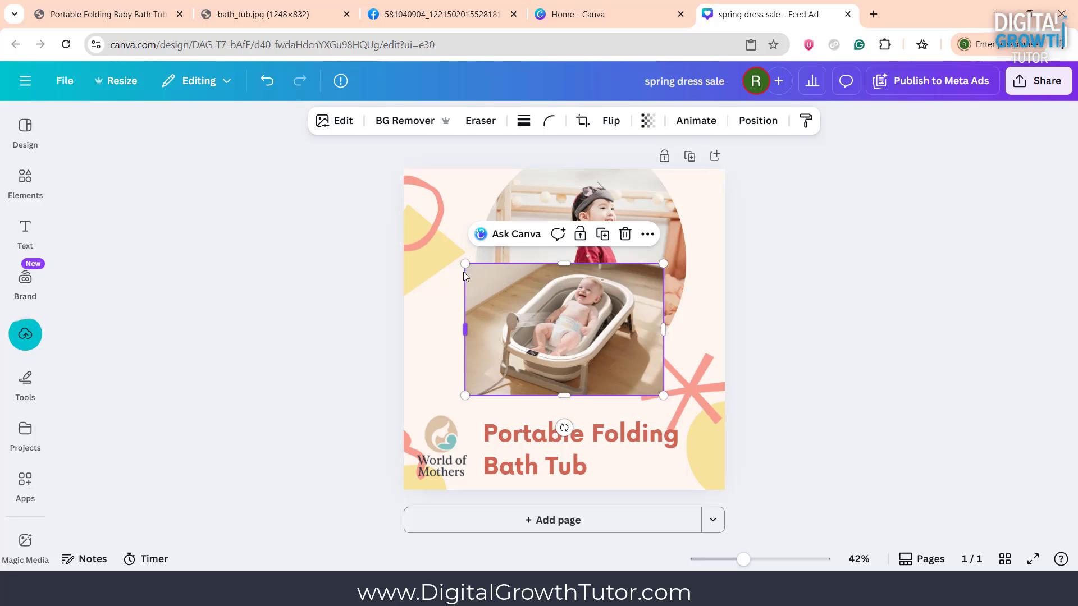
drag(465, 265, 331, 202)
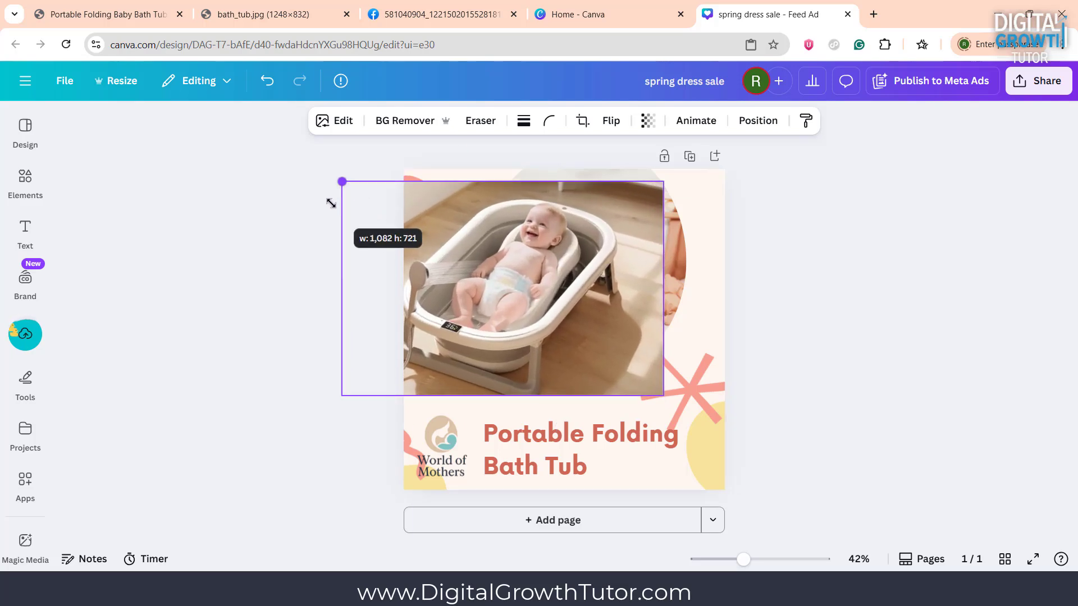
drag(486, 268, 538, 258)
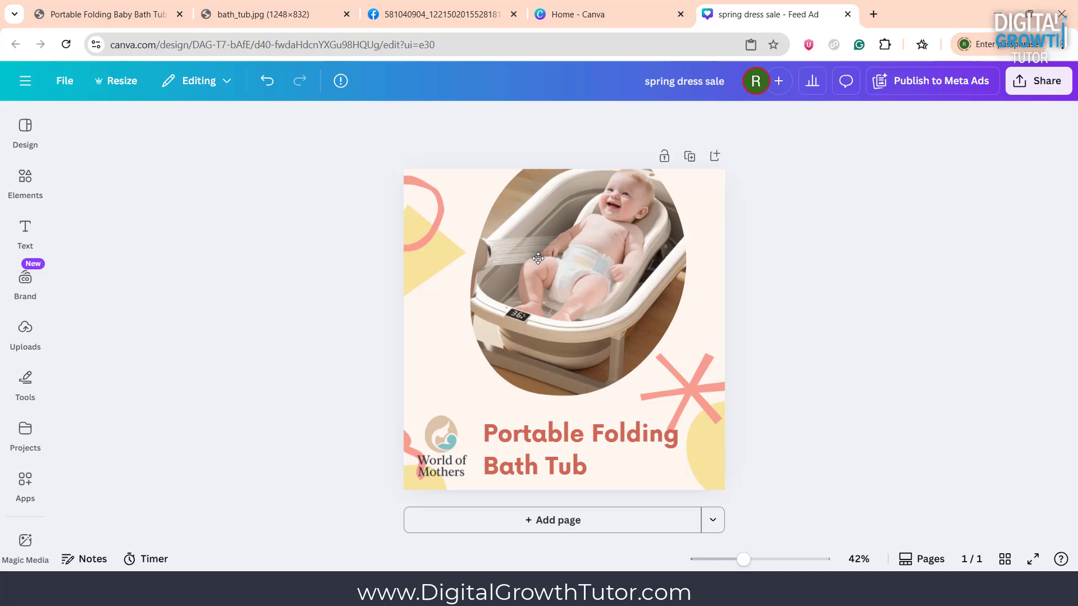
Step: Shift the oval bath tub photo toward the ad's right edge and slightly down
double_click(631, 300)
mouse_move(769, 398)
mouse_down()
mouse_move(907, 418)
mouse_move(769, 398)
mouse_up()
click(918, 361)
drag(617, 387, 645, 382)
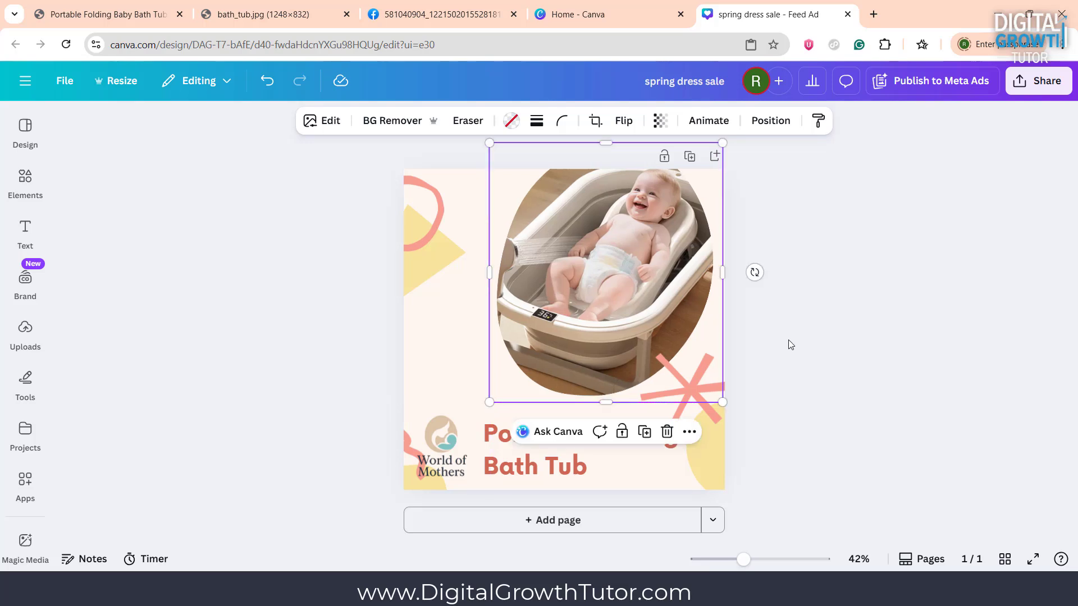
mouse_move(663, 310)
mouse_down()
mouse_move(600, 325)
mouse_move(656, 326)
mouse_up()
Step: Search the design elements for "20% off" and list all matching graphics
click(25, 231)
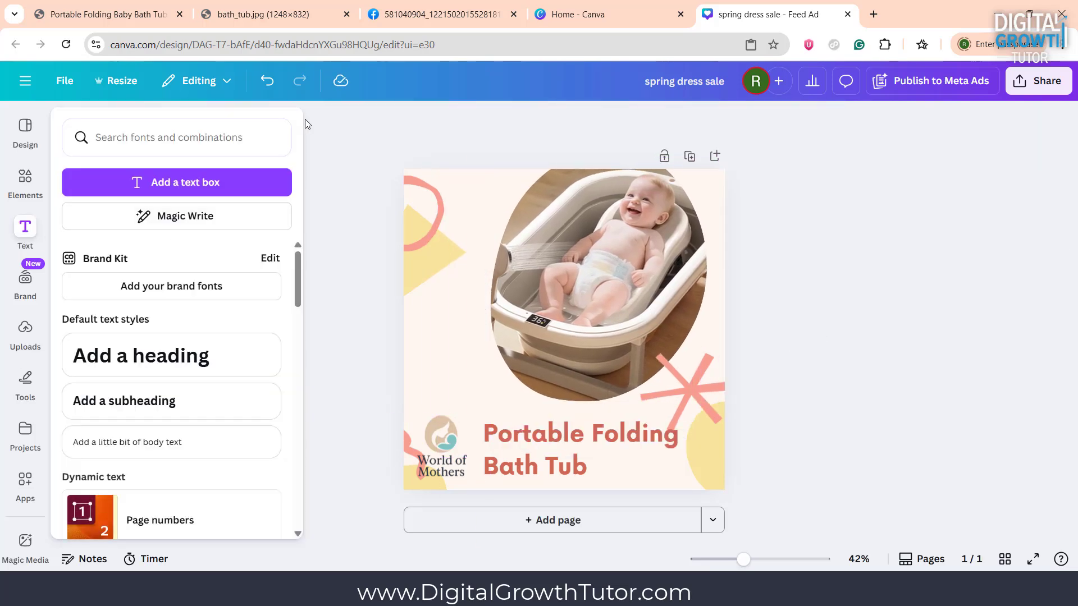
click(26, 183)
click(111, 140)
text(20% off)
key(Return)
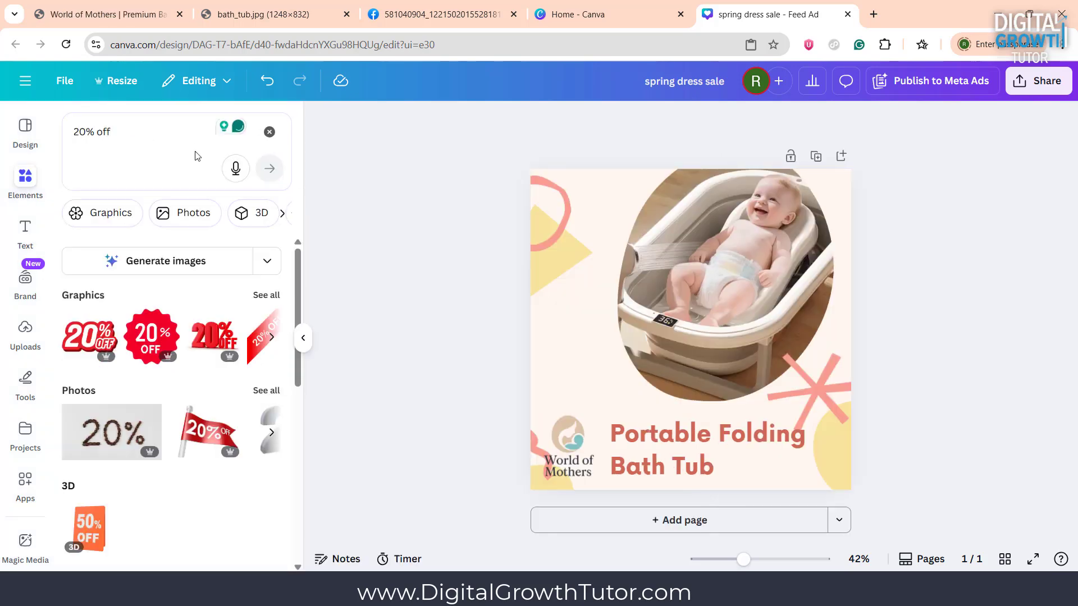
click(268, 294)
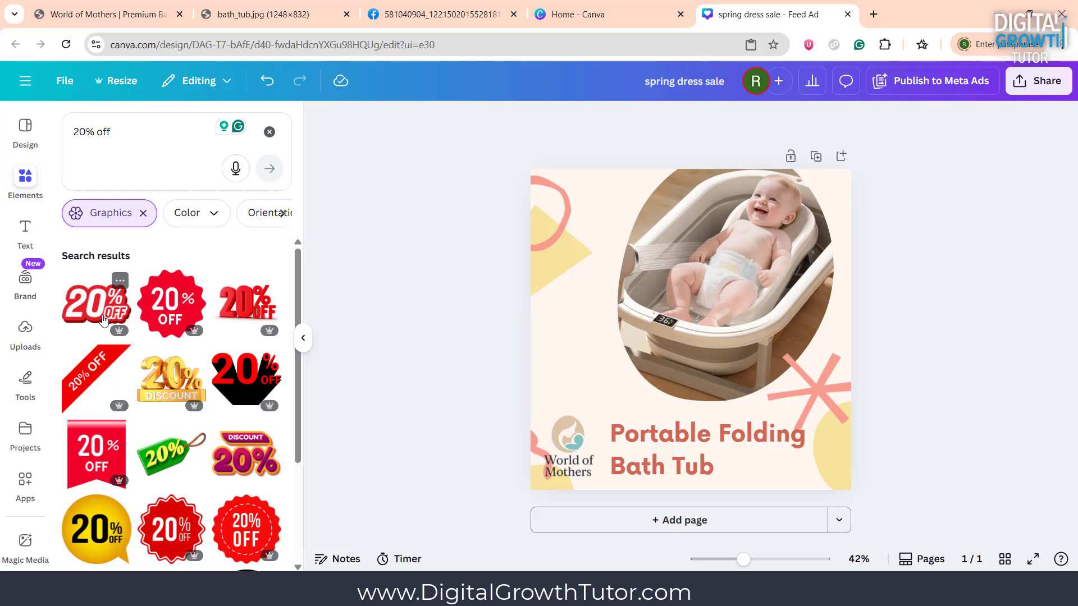
Step: Add the slanted red and white 20% OFF graphic in the ad's upper-left corner and adjust the photo slightly beside it
click(103, 318)
drag(702, 331, 627, 237)
drag(724, 289, 720, 299)
click(947, 282)
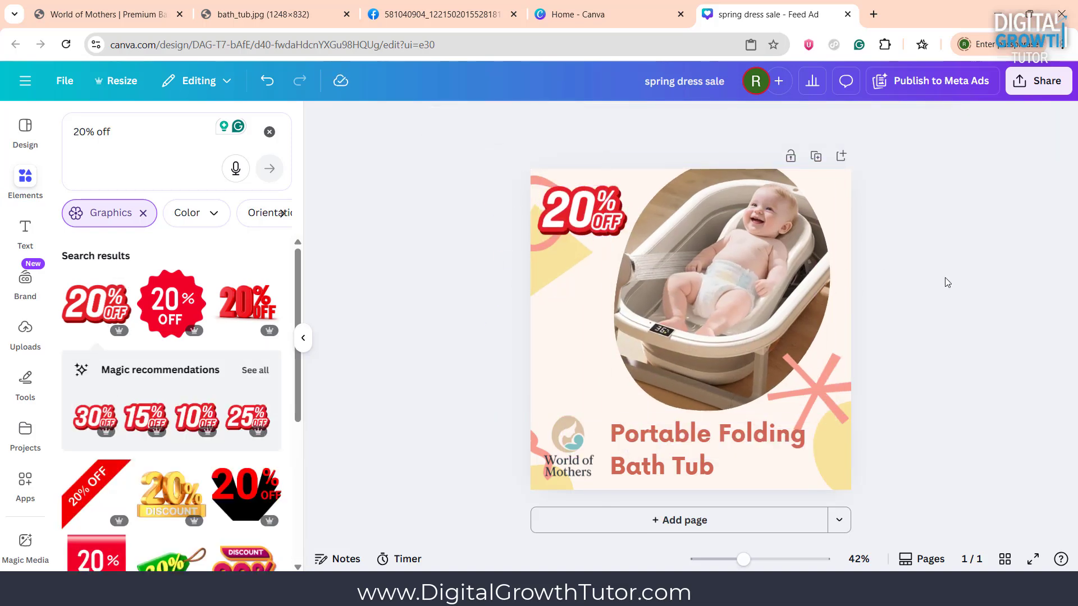
Step: Recolour the 20% OFF badge's red areas medium brown and its dark red edge dark brown, using the photo's colours
click(583, 213)
click(550, 121)
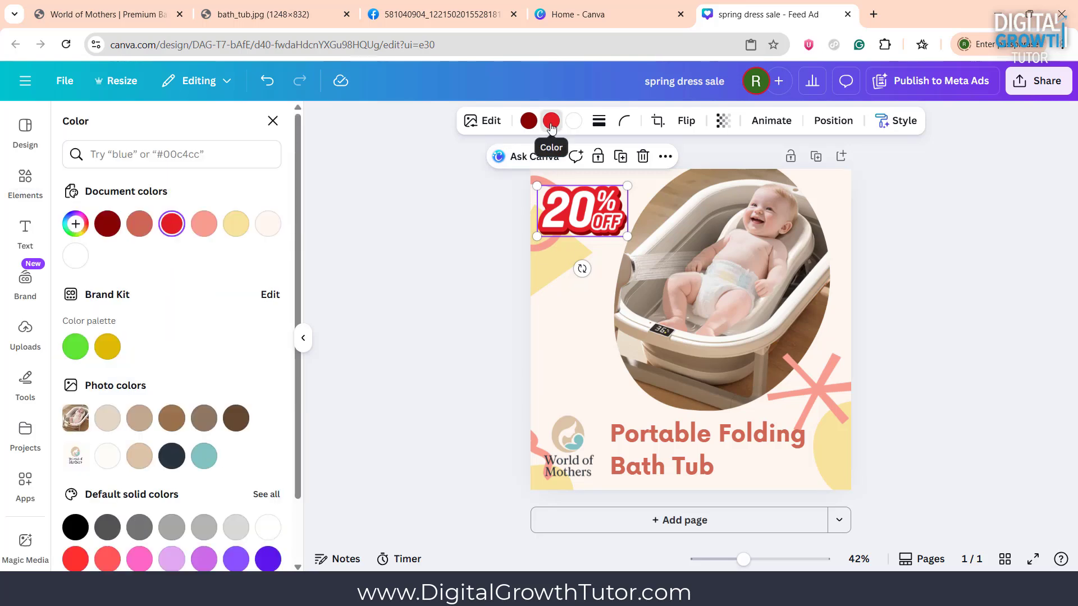
click(235, 417)
click(172, 418)
click(399, 362)
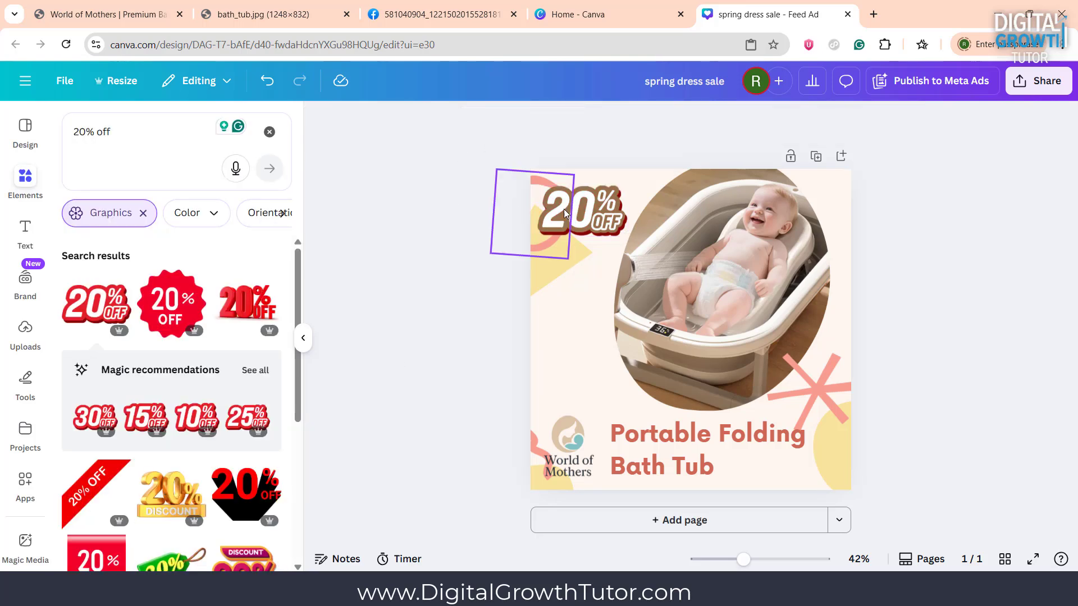
click(581, 211)
click(528, 121)
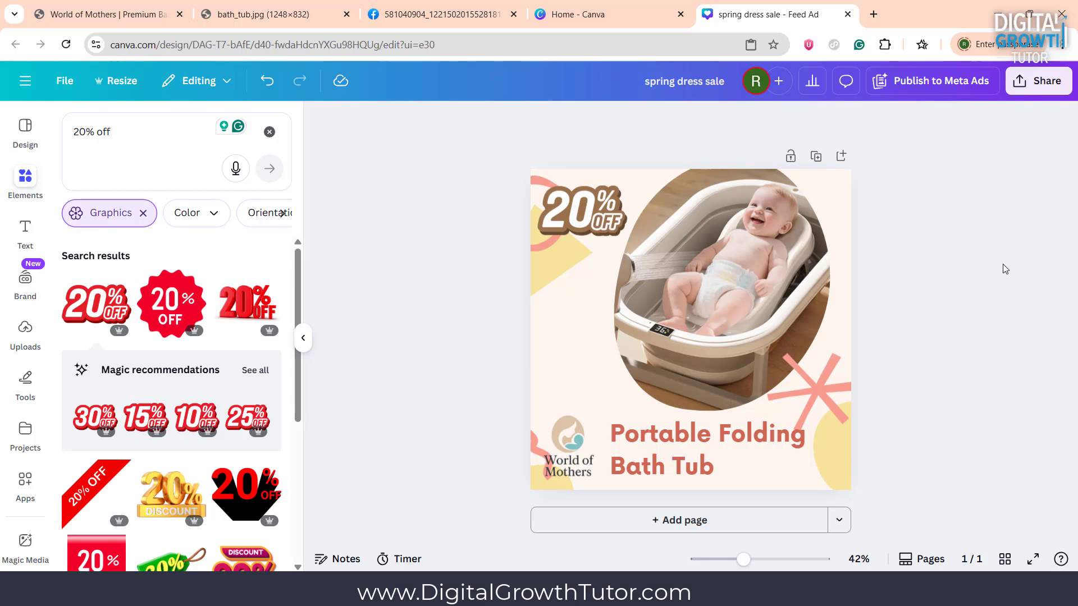
Step: Search the elements for "order now button" and place the blue ORDER NOW button in the ad's lower-right corner
click(141, 131)
text(order now button)
key(Return)
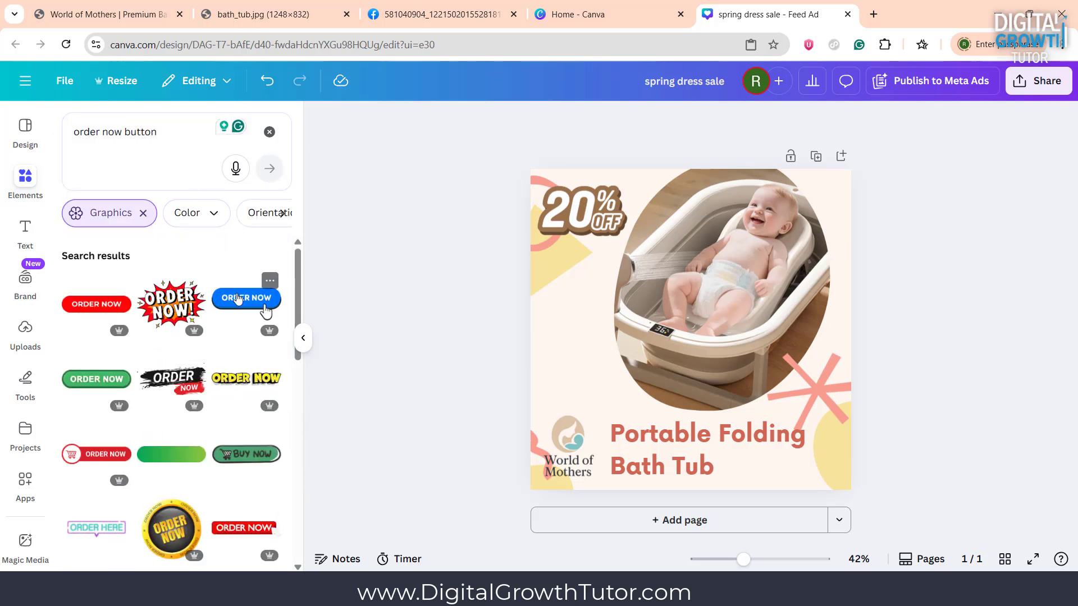
drag(265, 312, 834, 484)
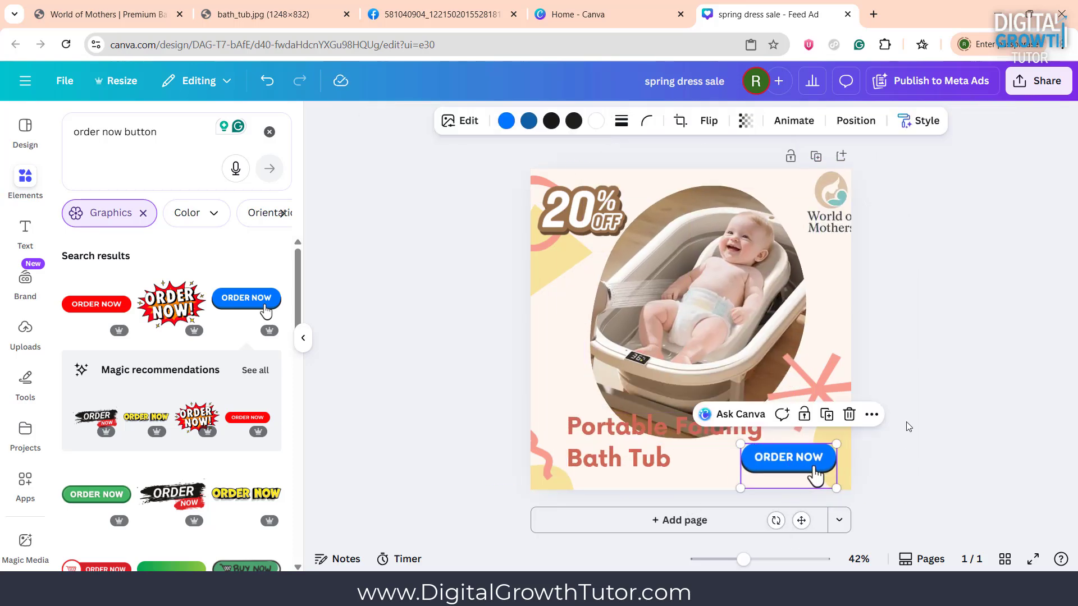
Step: Recolour the ORDER NOW button dark brown and its remaining shades with lighter browns and beige from the photo colours
click(506, 121)
click(529, 120)
click(171, 419)
click(551, 120)
click(139, 419)
click(573, 120)
click(108, 421)
Step: Change the heading's text colour to black, #000000
click(605, 433)
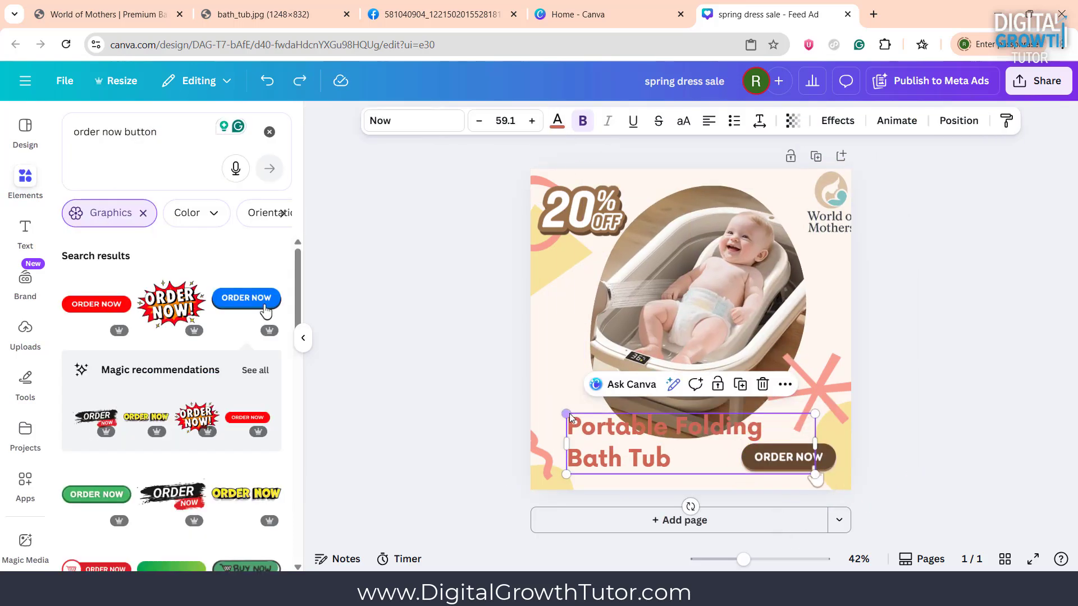
click(558, 122)
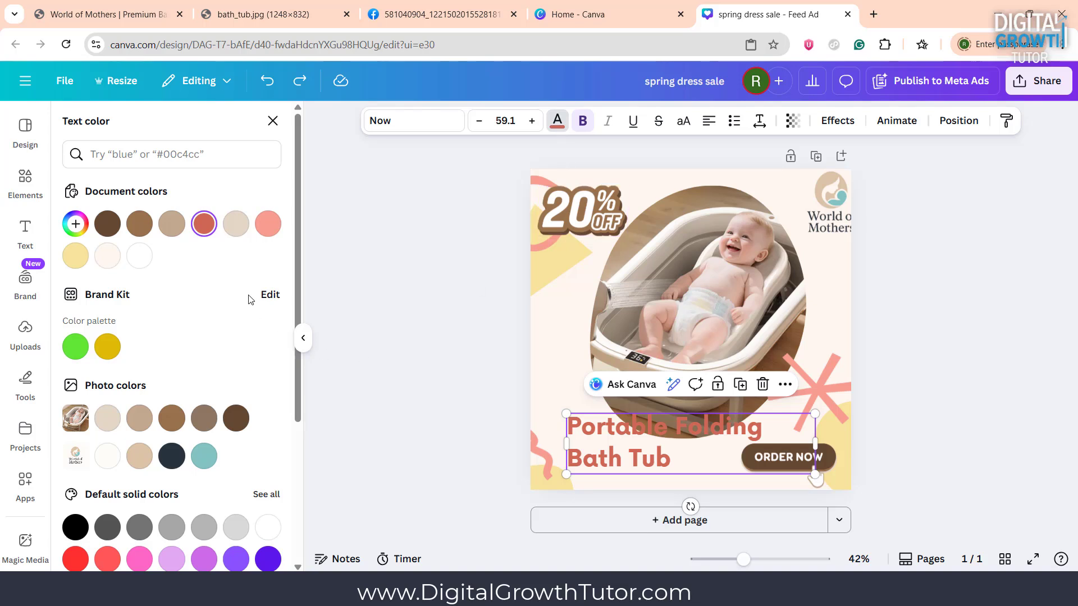
click(76, 224)
click(207, 296)
drag(207, 295, 281, 288)
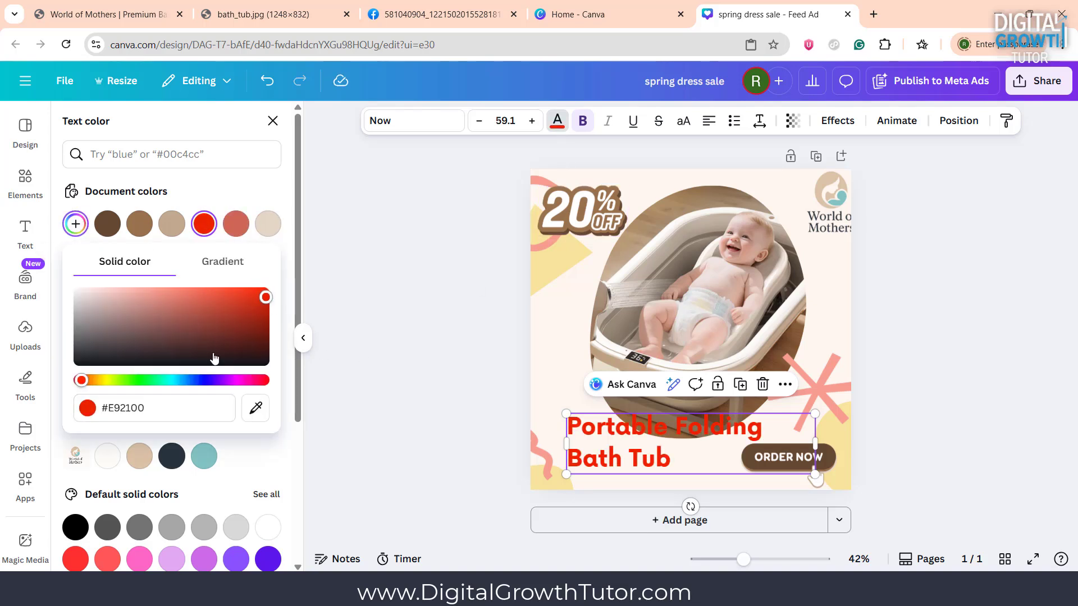
drag(215, 358, 280, 373)
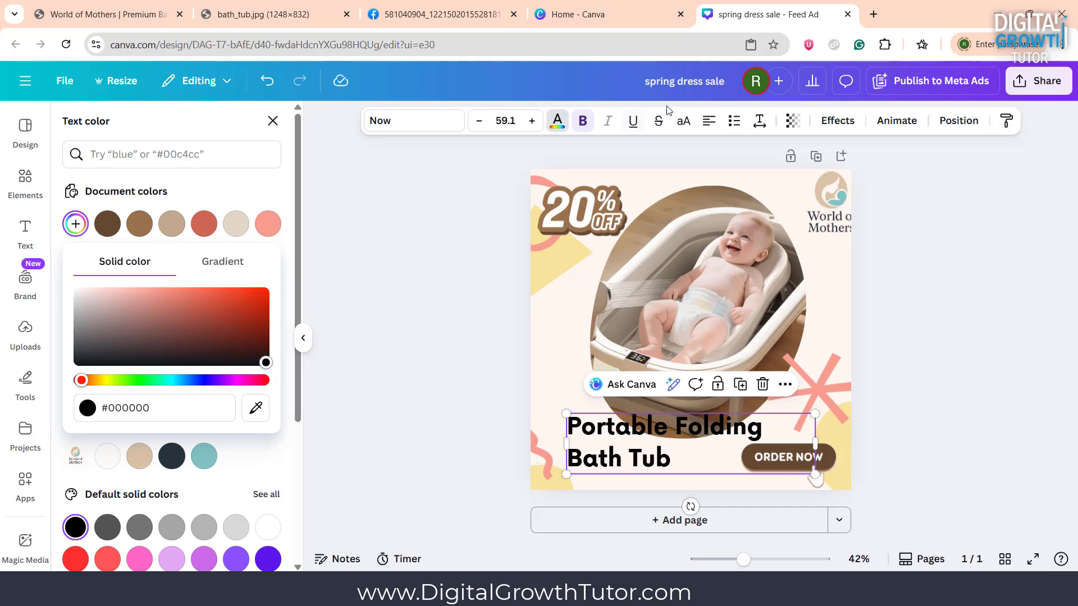
Step: Set the heading in uppercase and shrink it to font size 40.3 so it clears the ORDER NOW button
click(683, 123)
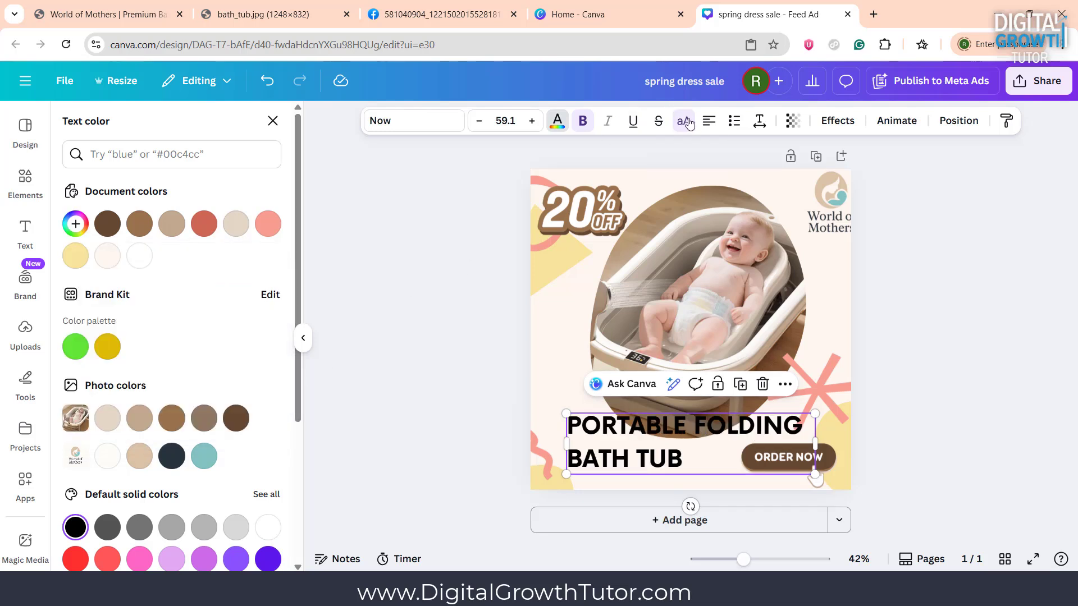
drag(815, 414, 741, 439)
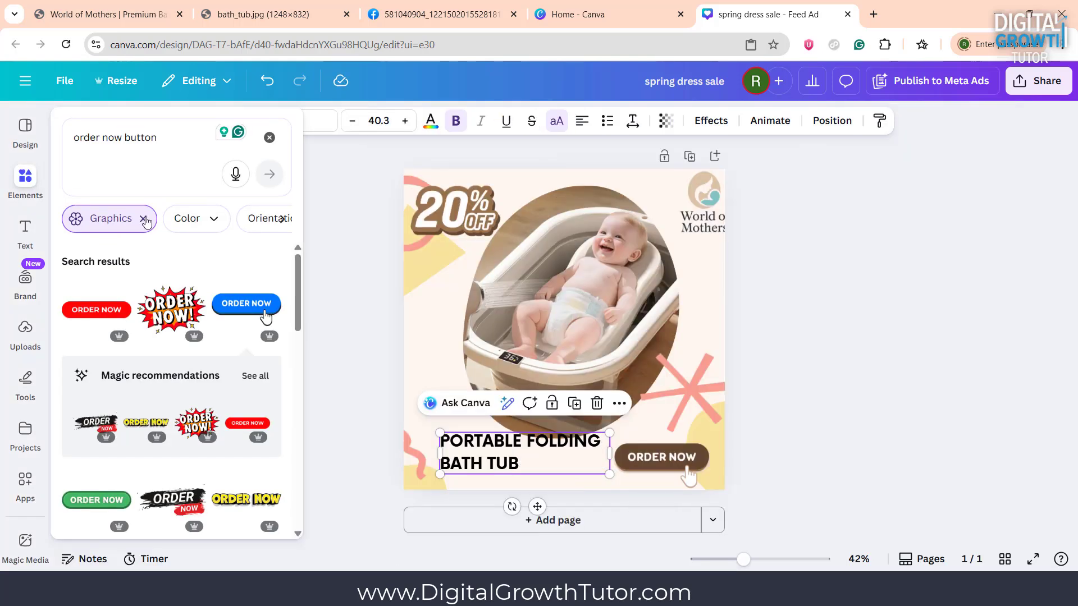
Step: Search the elements for "shape", list all shapes and add the parallelogram to the ad
click(124, 139)
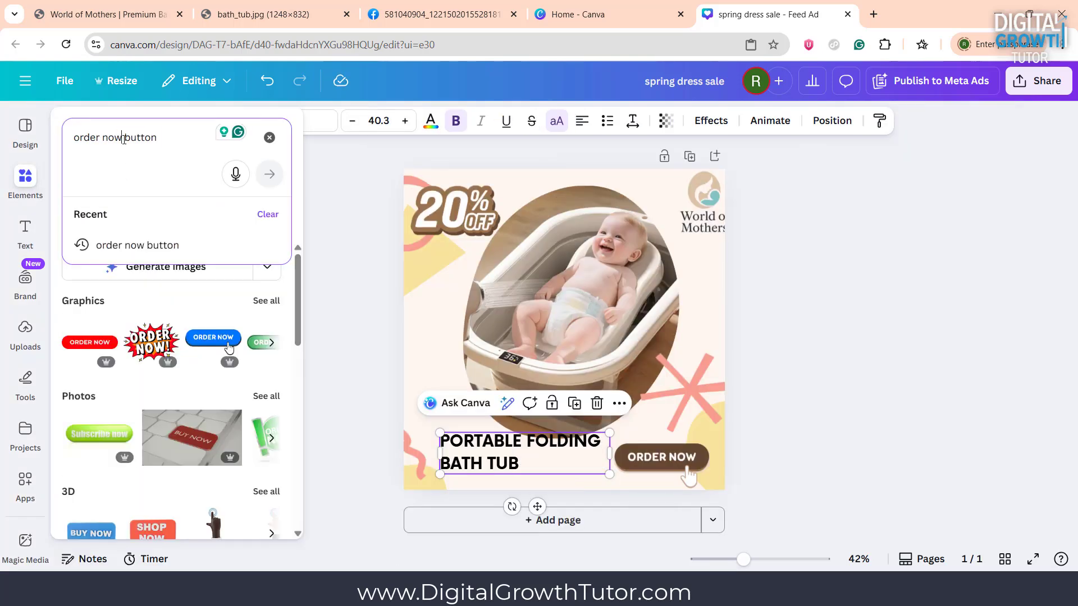
key(ctrl+a)
text(shape)
key(Return)
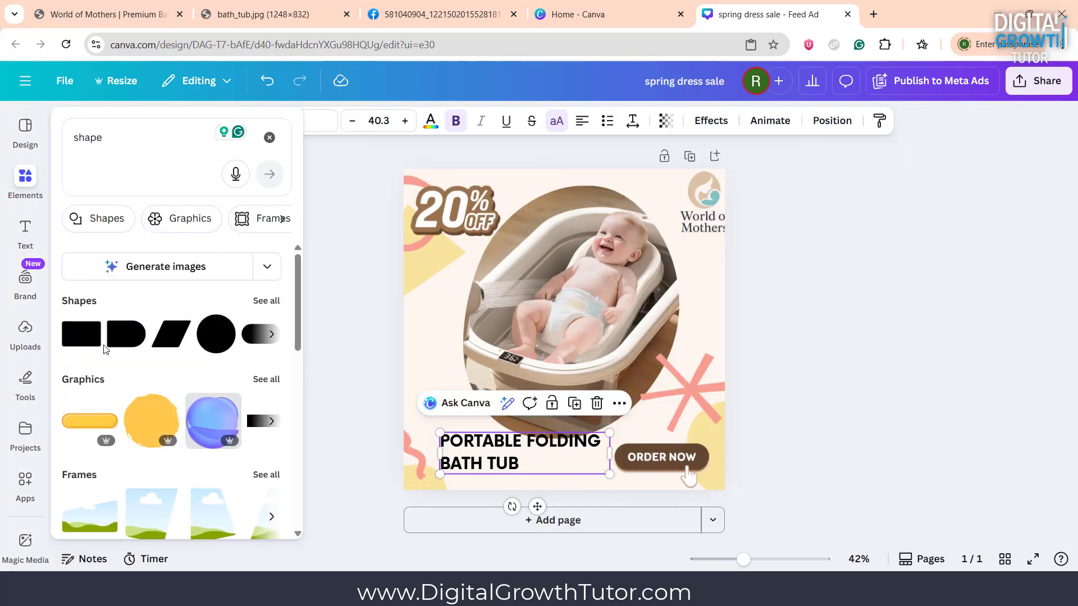
click(267, 301)
click(174, 313)
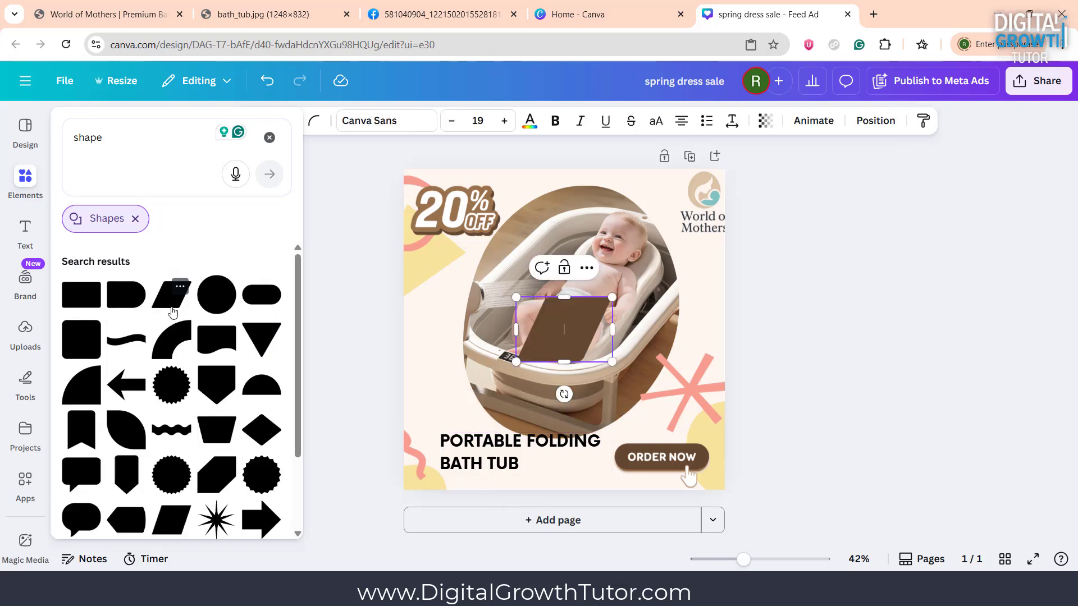
Step: Place the parallelogram behind the heading and resize it into a banner from the ad's left edge to the ORDER NOW button
drag(564, 329, 508, 452)
mouse_move(614, 449)
mouse_down()
mouse_move(633, 446)
mouse_move(622, 448)
mouse_up()
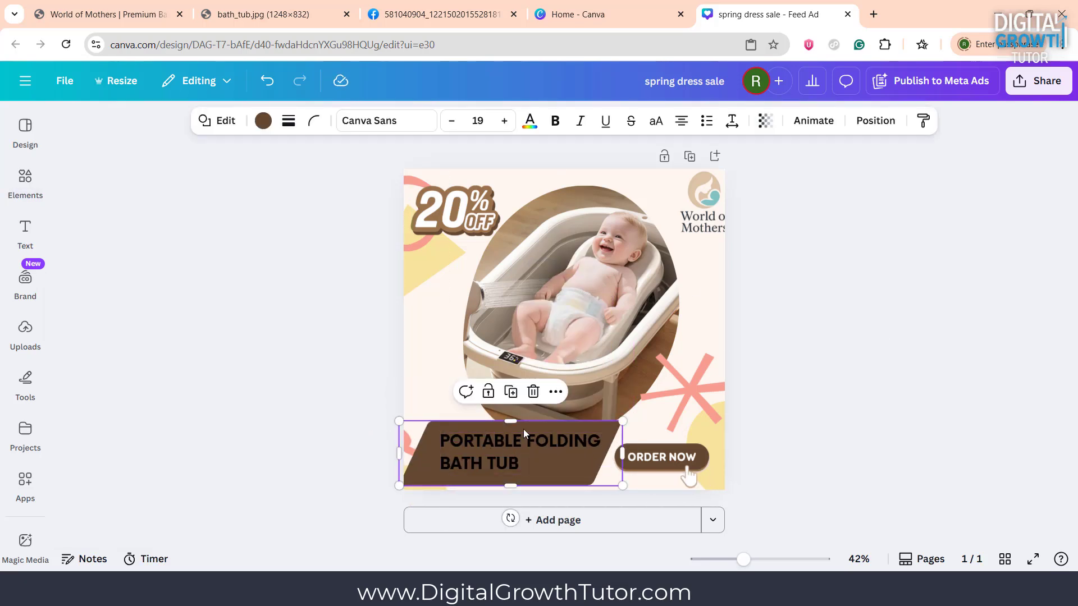
drag(510, 421, 517, 445)
drag(510, 485, 538, 465)
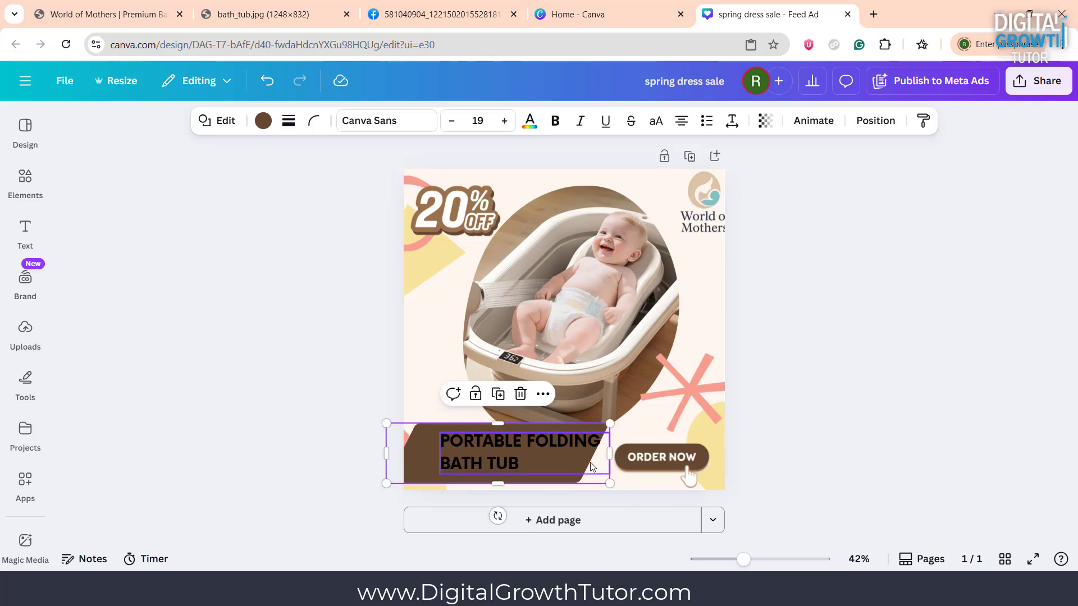
drag(608, 453, 622, 458)
click(829, 384)
Step: Change the heading's text colour to white
click(565, 452)
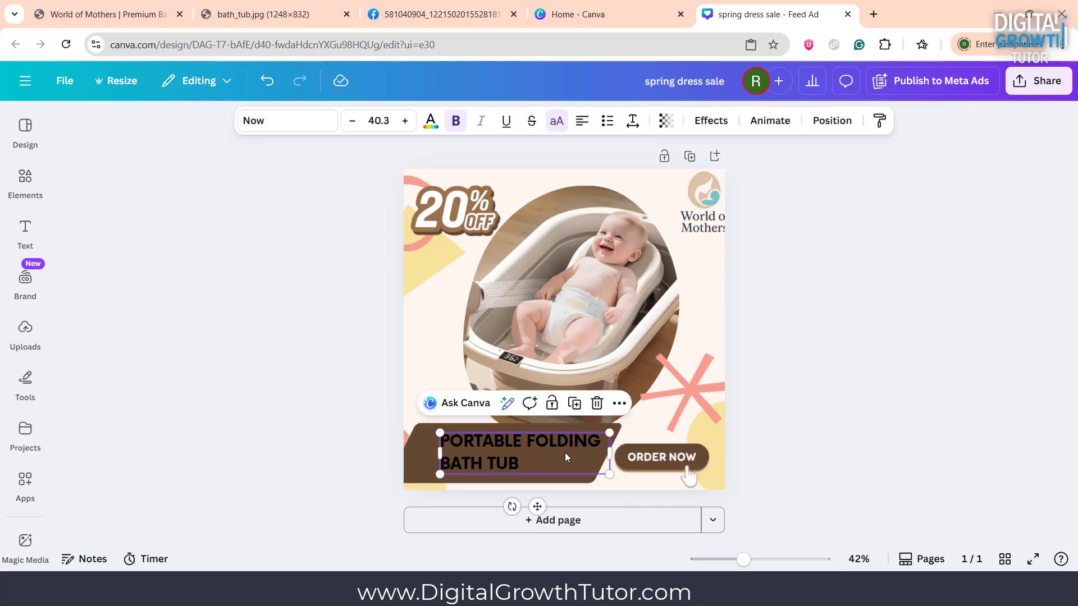
click(430, 121)
click(139, 296)
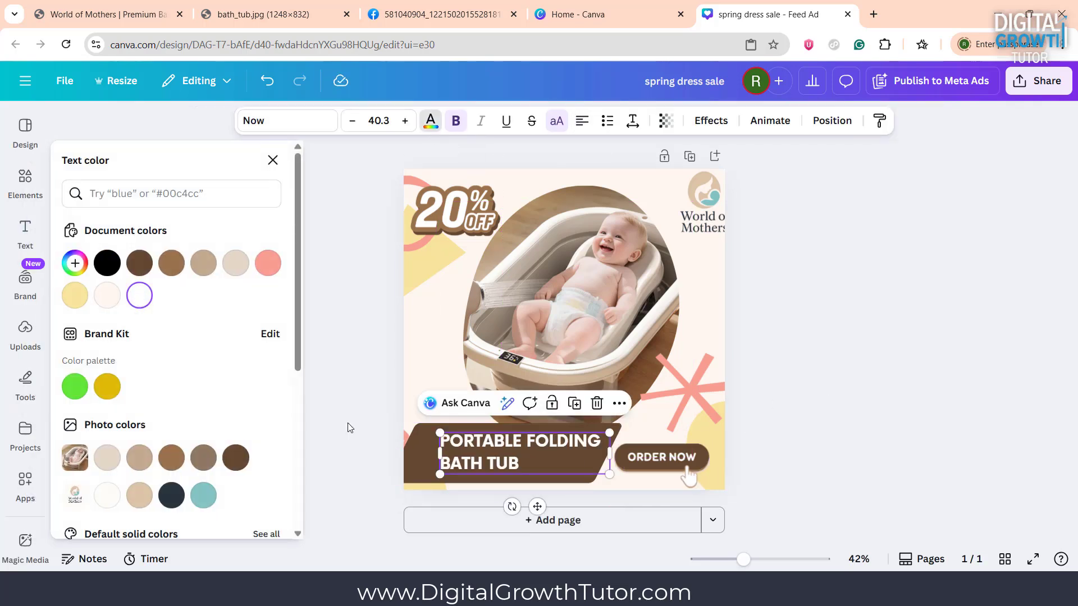
click(349, 428)
Step: Shrink the oval photo and place it just above the heading banner, then move the logo left so it fits inside the ad
drag(538, 334, 539, 323)
drag(689, 433, 657, 397)
drag(592, 342, 609, 361)
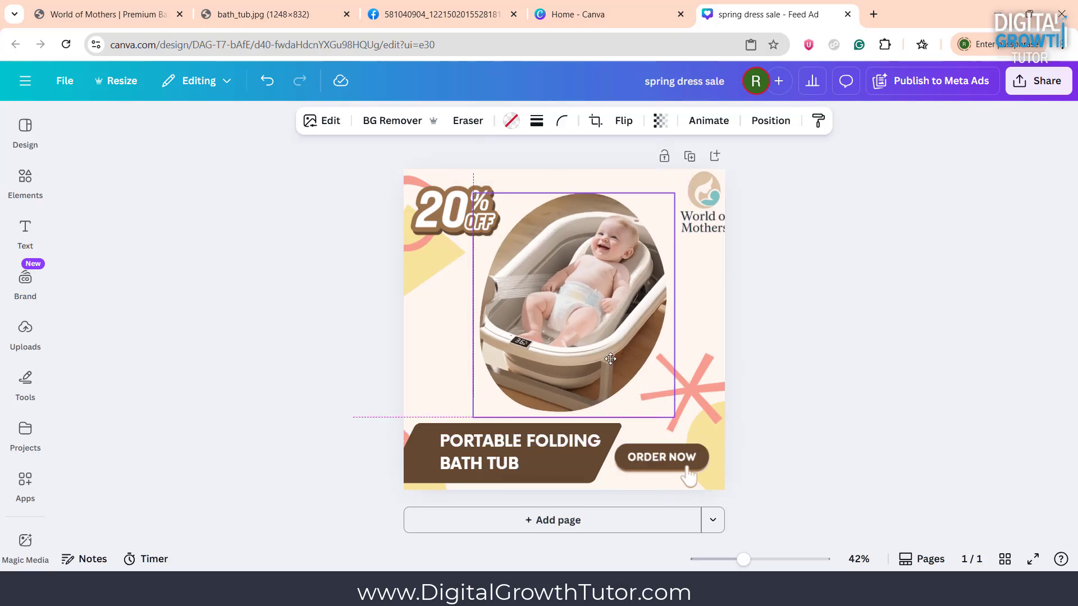
click(820, 359)
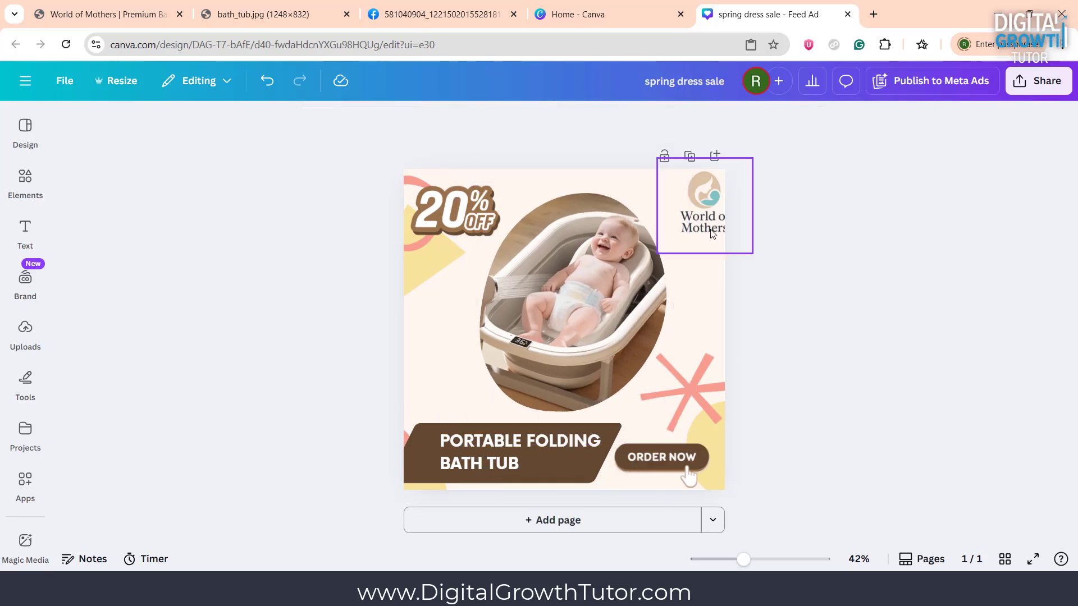
drag(700, 221, 681, 227)
click(853, 292)
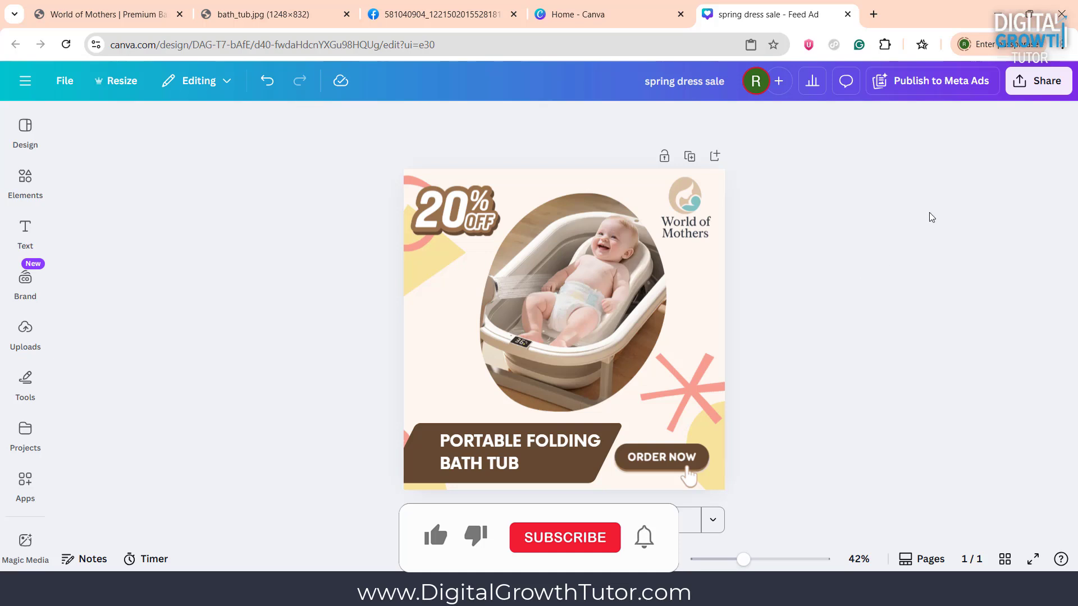
Step: Download the finished ad as a PNG at 1,080 × 1,080 px
click(1023, 89)
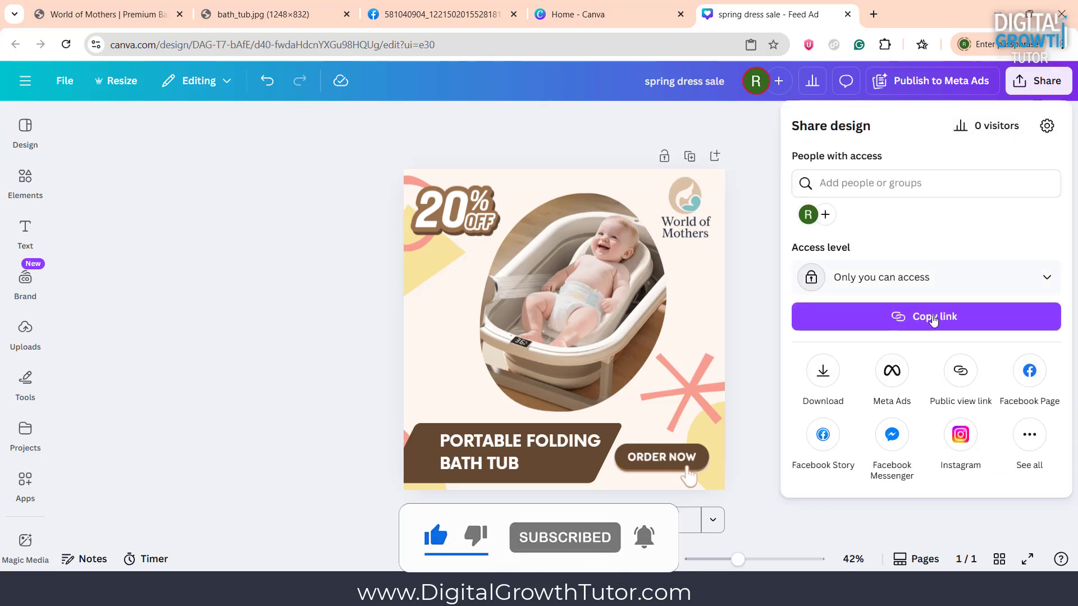
click(823, 375)
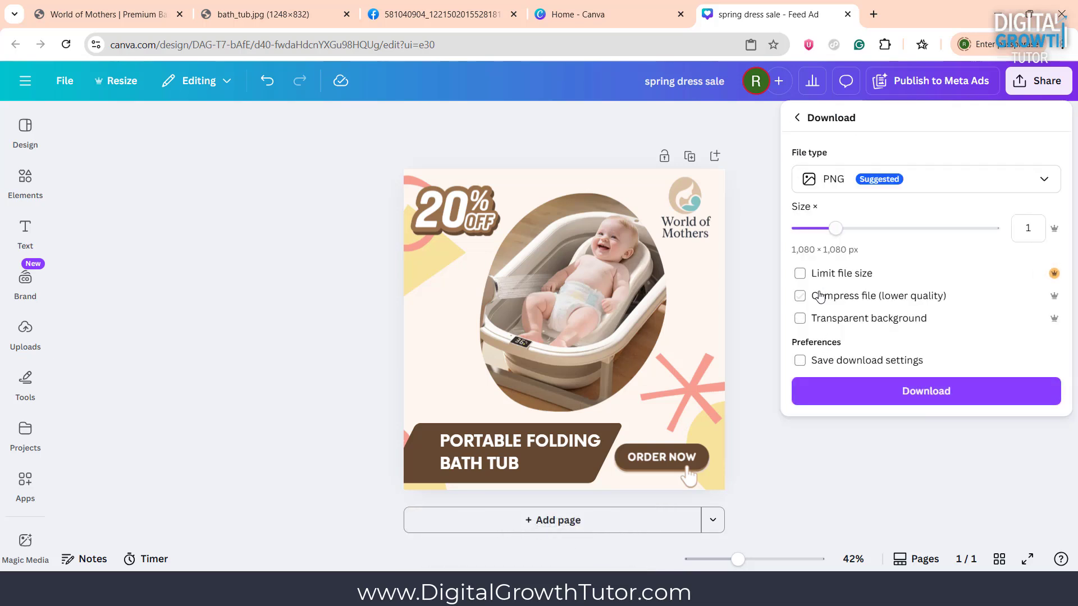
click(949, 396)
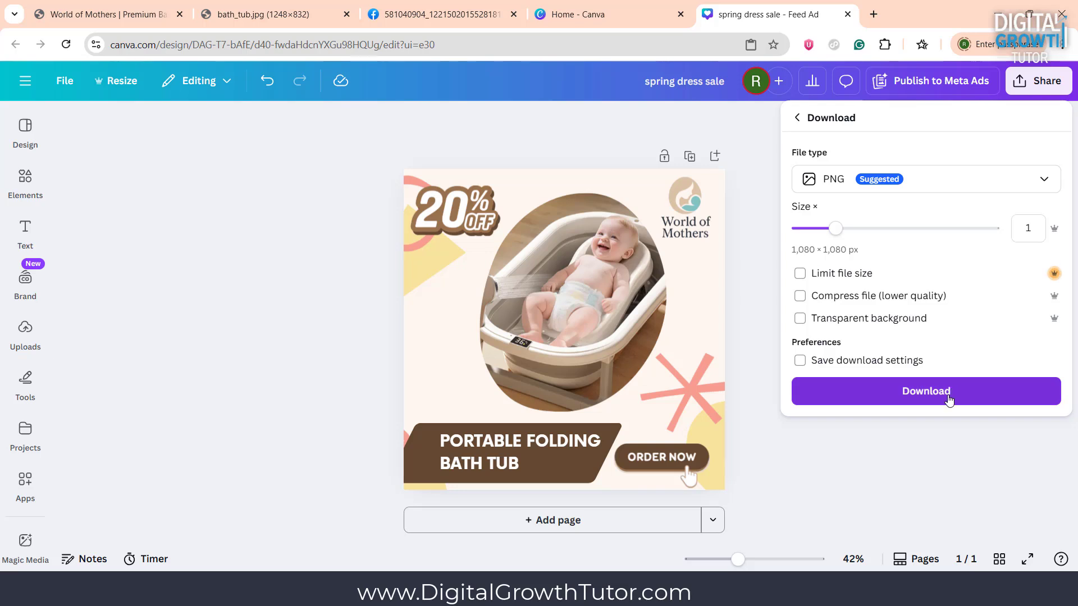